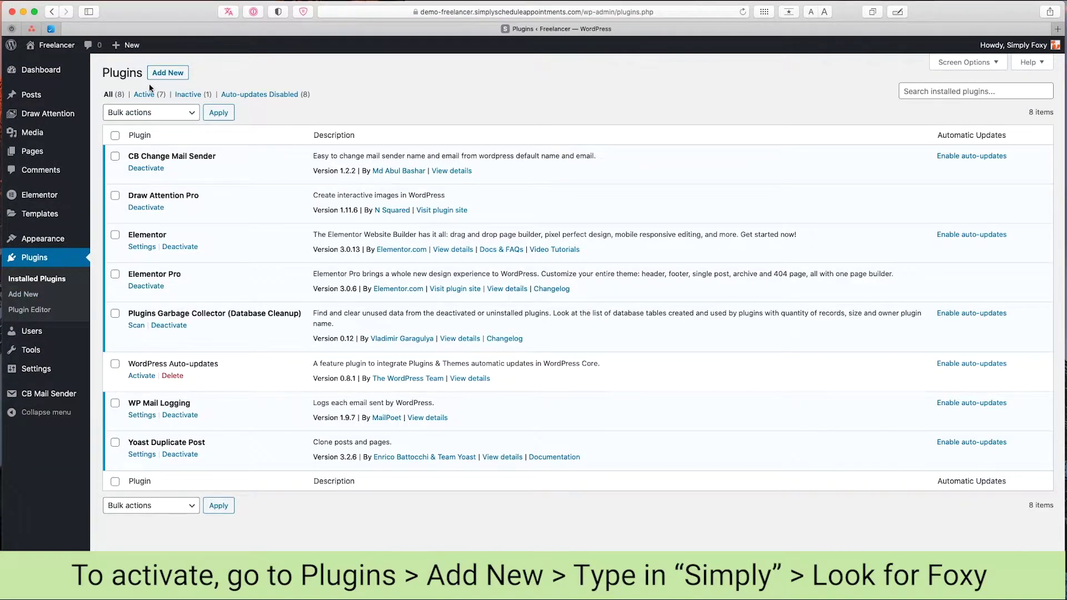
- Find Simply Schedule Appointments in Add New plugins, install it and activate it
left_click(170, 73)
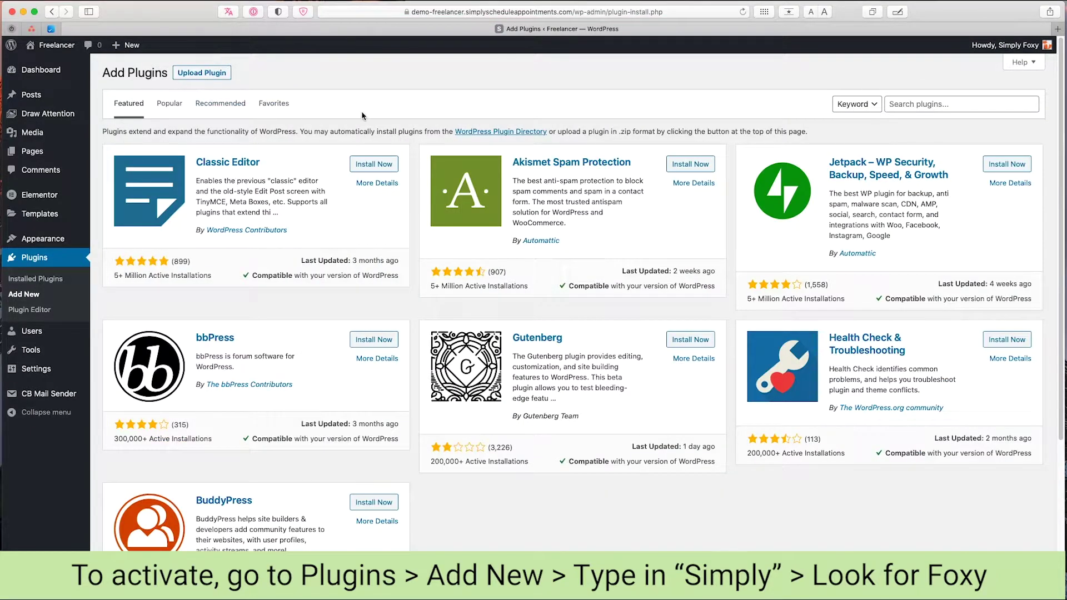
left_click(917, 103)
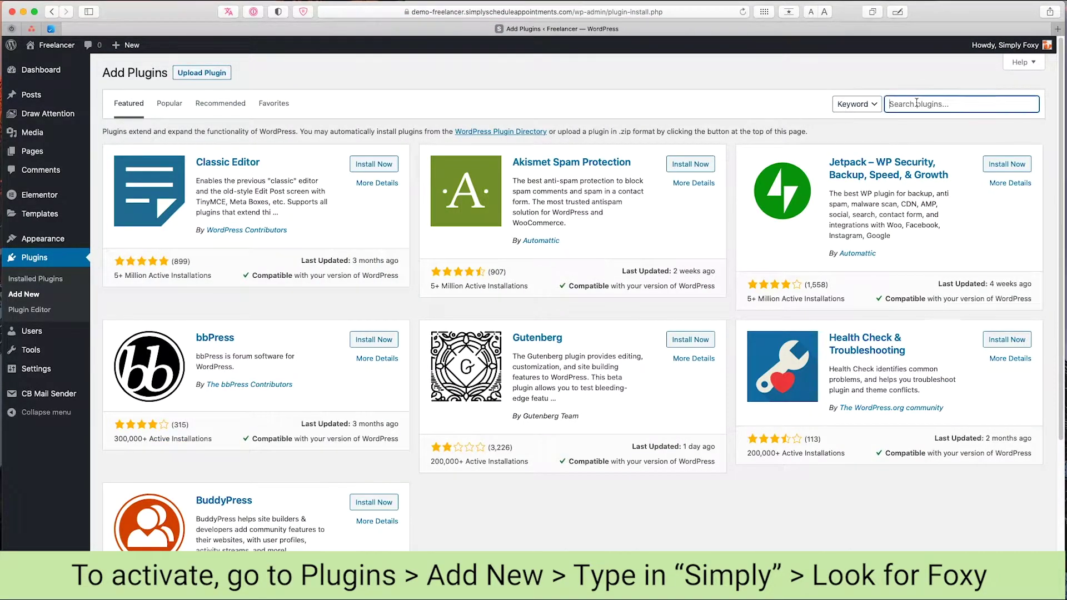
type("sim")
type("ply")
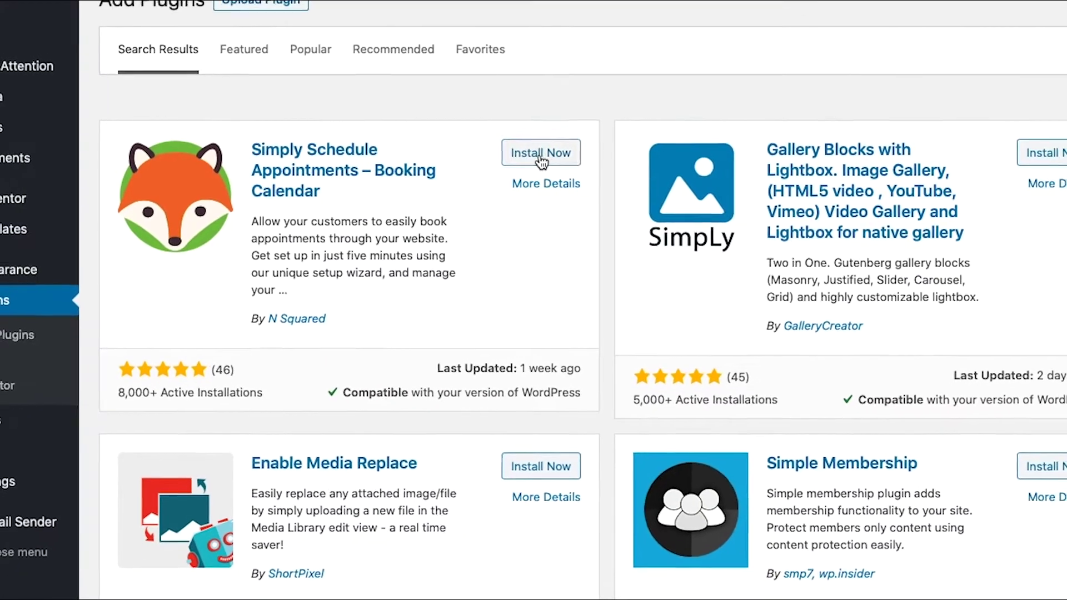
left_click(506, 163)
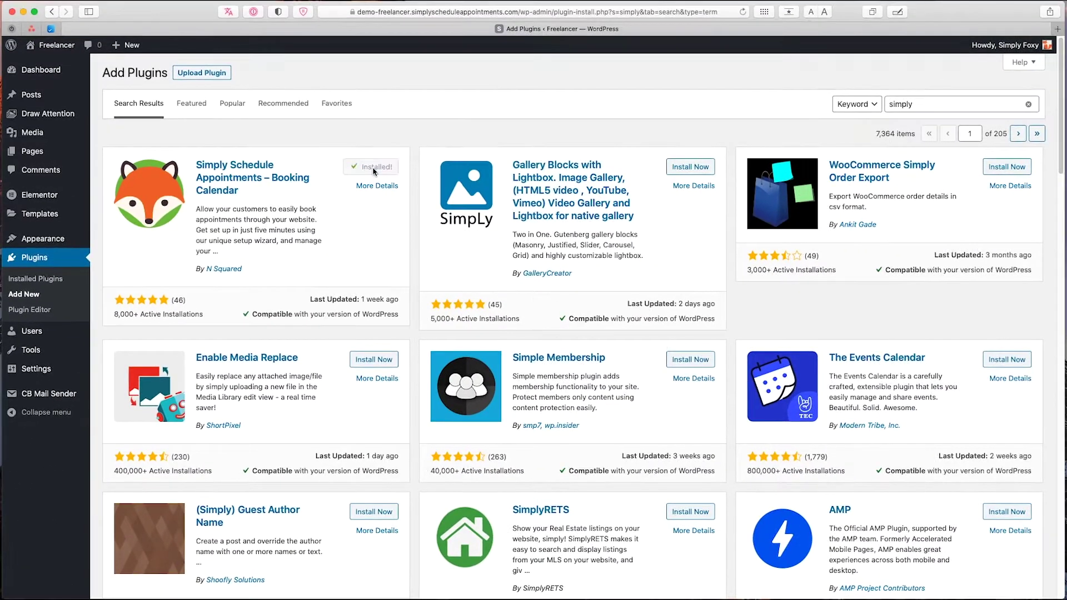
left_click(375, 168)
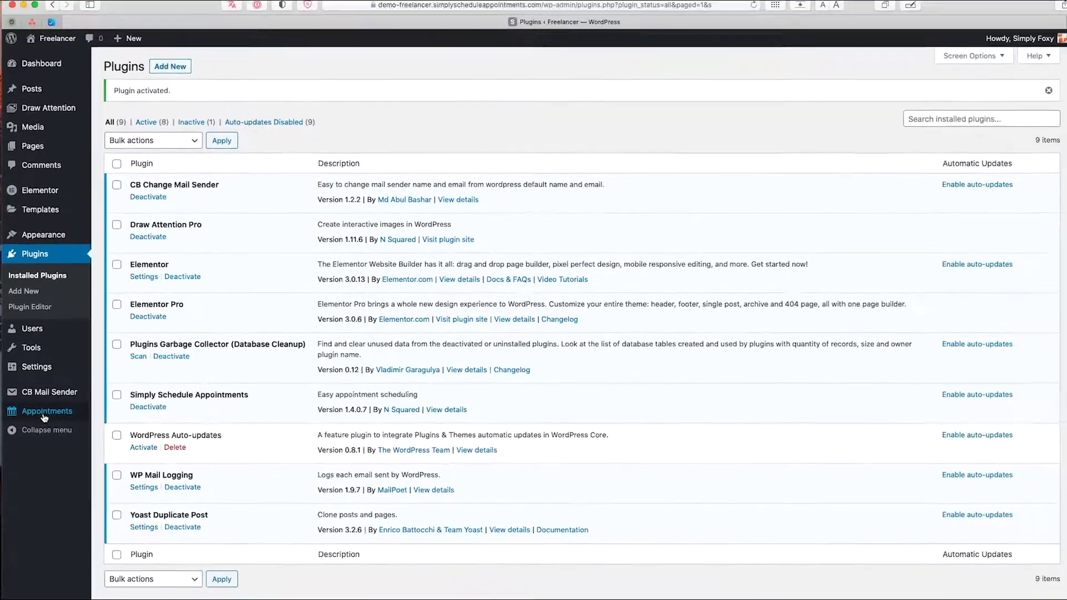
- Enter the Appointments admin area and accept 'Yes, help me please!' guided setup
left_click(48, 411)
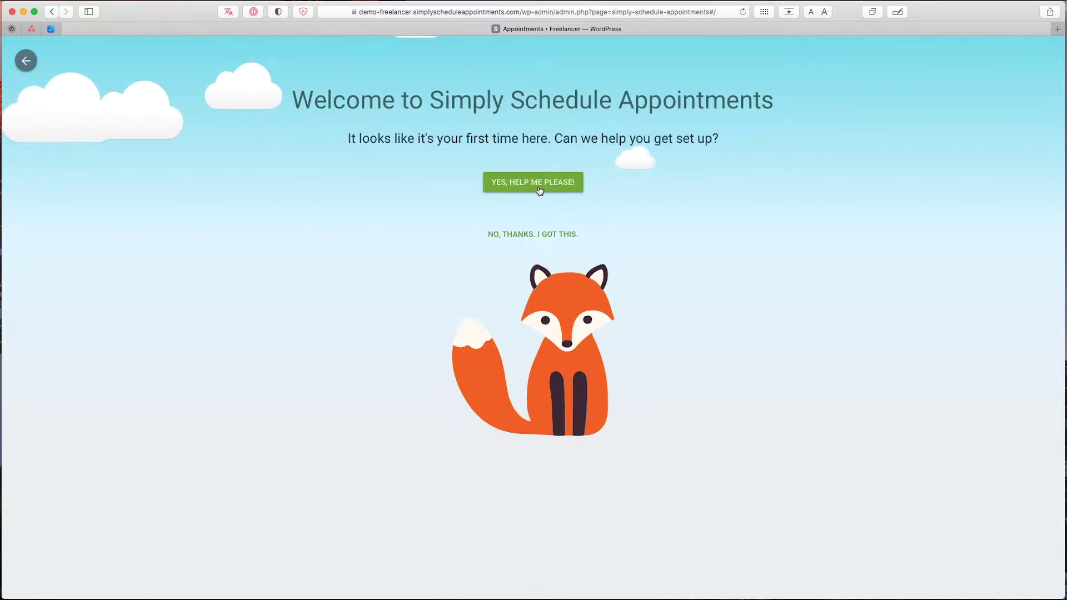
left_click(538, 191)
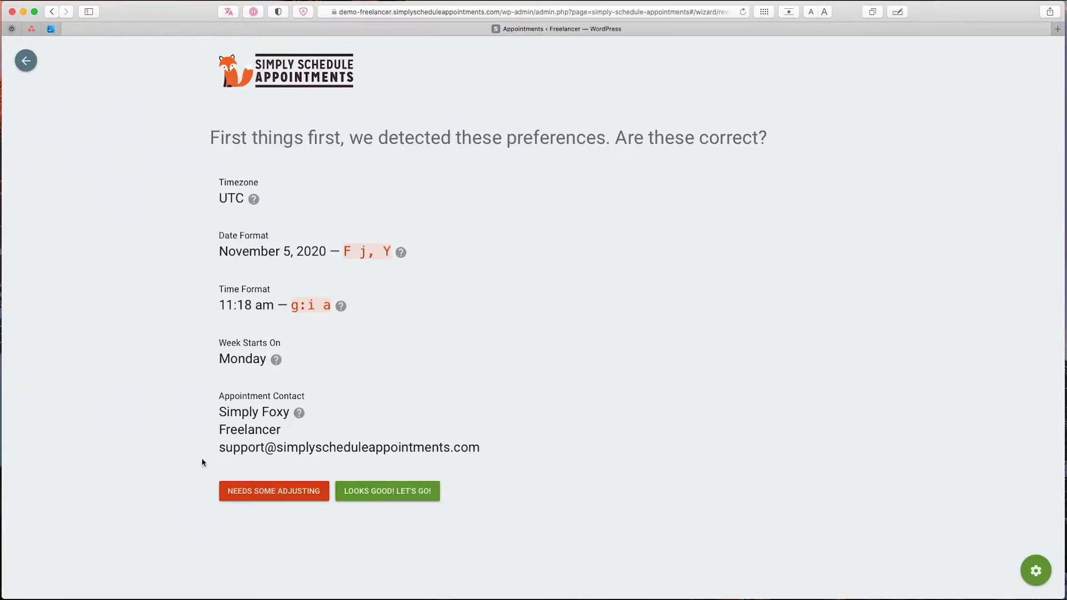
- Choose 'Needs some adjusting' for the detected timezone and contact preferences
left_click(307, 491)
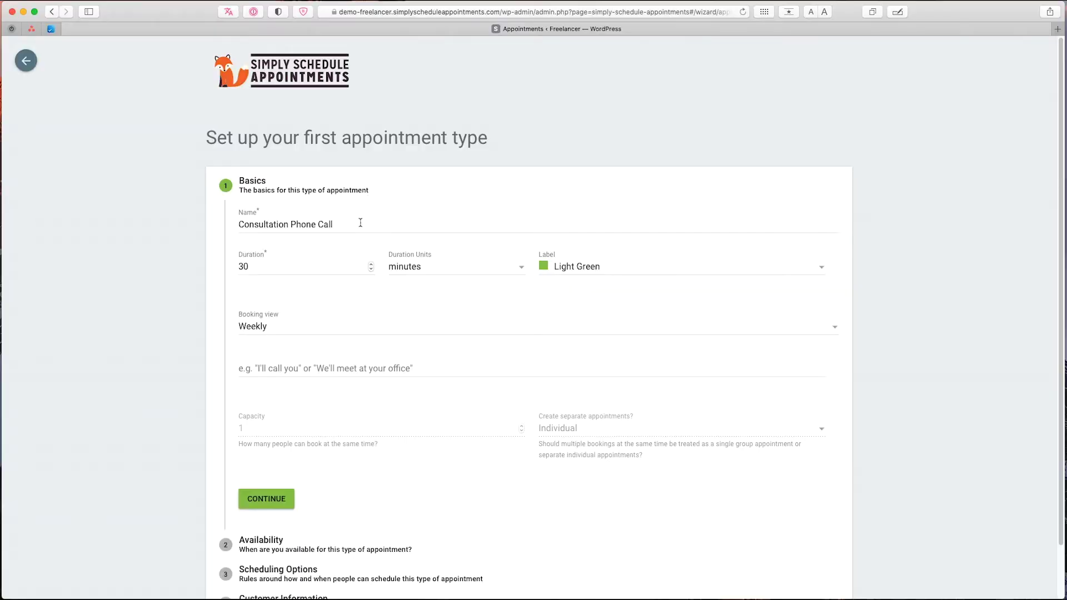
- Extend the appointment type name to 'Consultation Phone Call with Foxy'
left_click(360, 223)
type("wit")
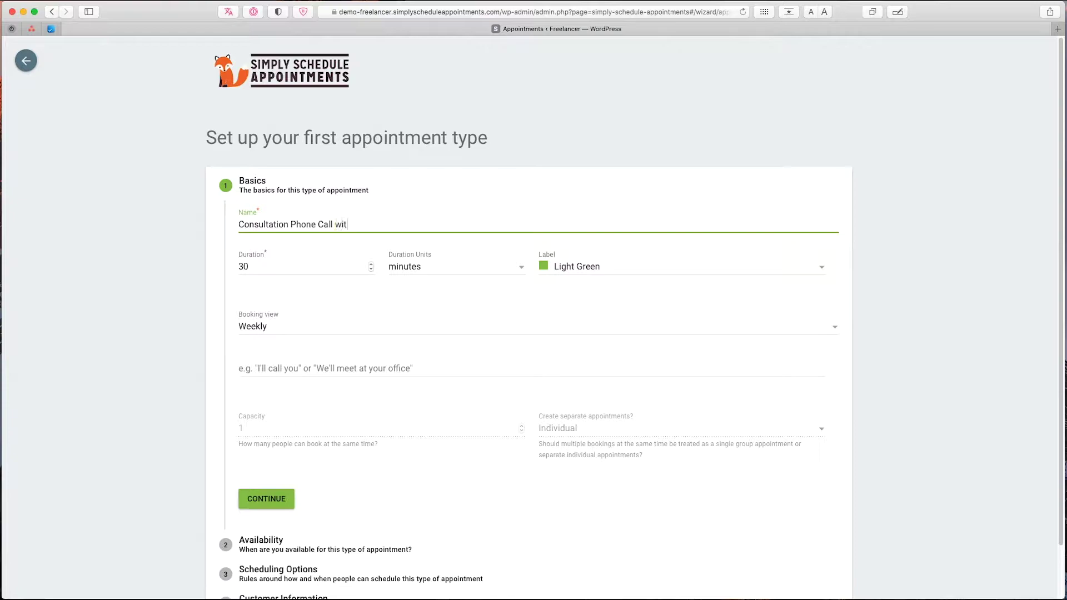
type("h Foxy")
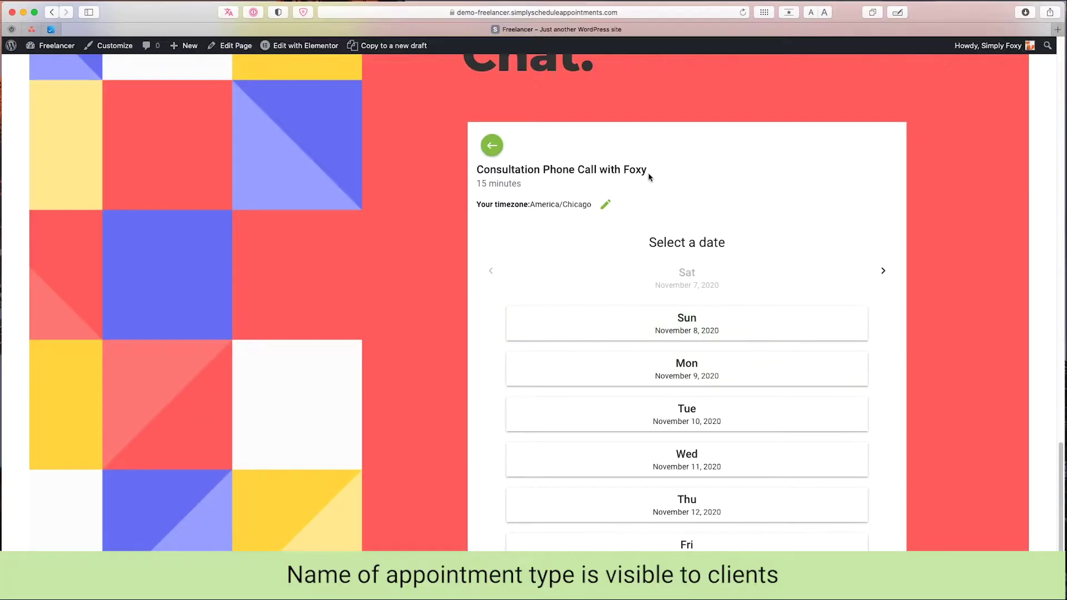
left_click_drag(648, 170, 477, 170)
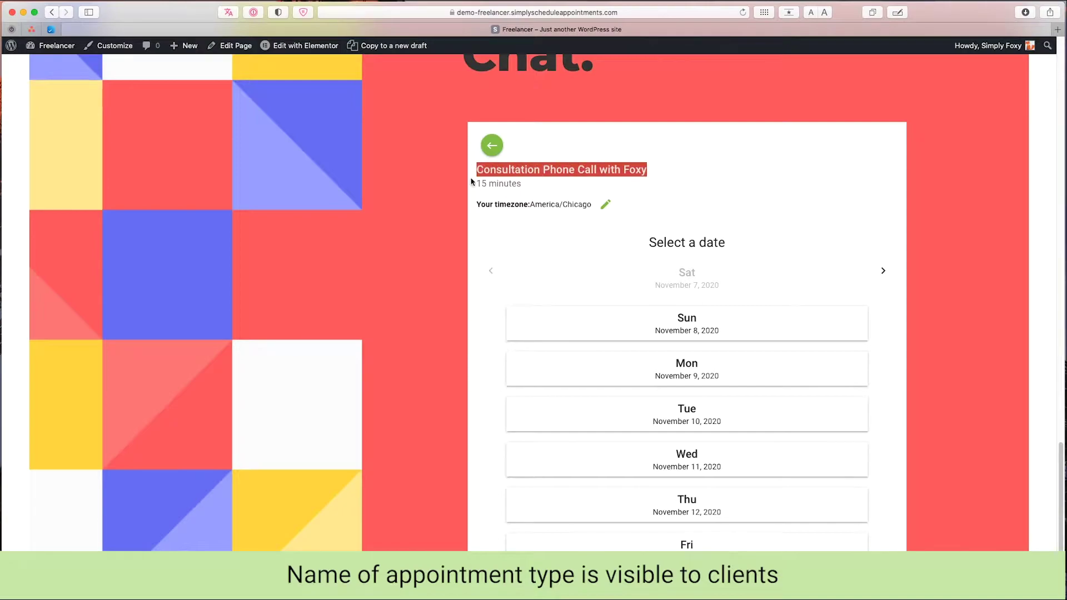
left_click(472, 191)
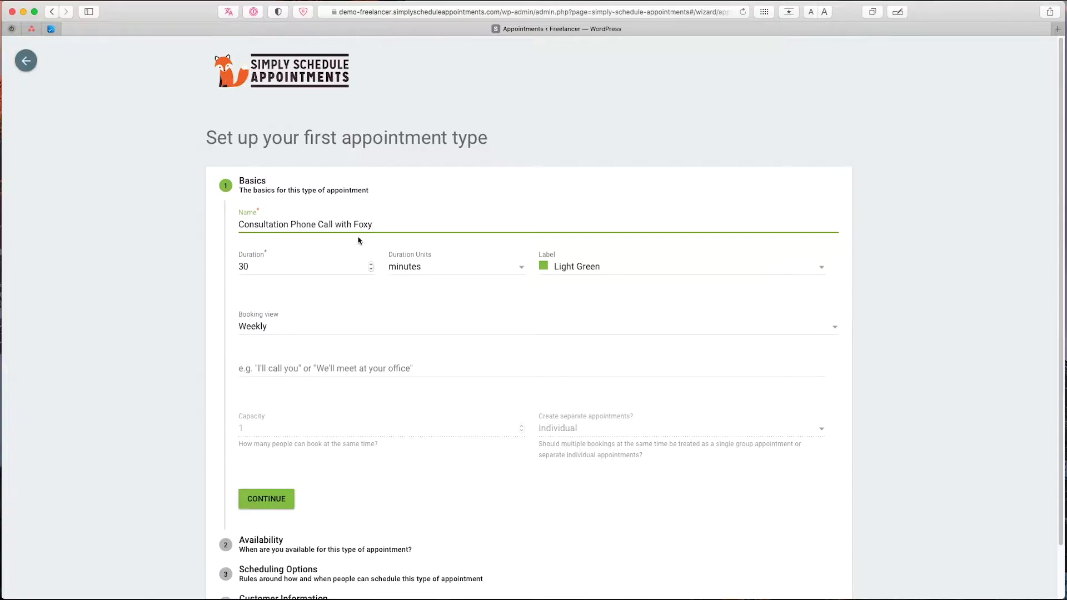
- Set the duration to 15 minutes and pick the Amber label colour
double_click(339, 268)
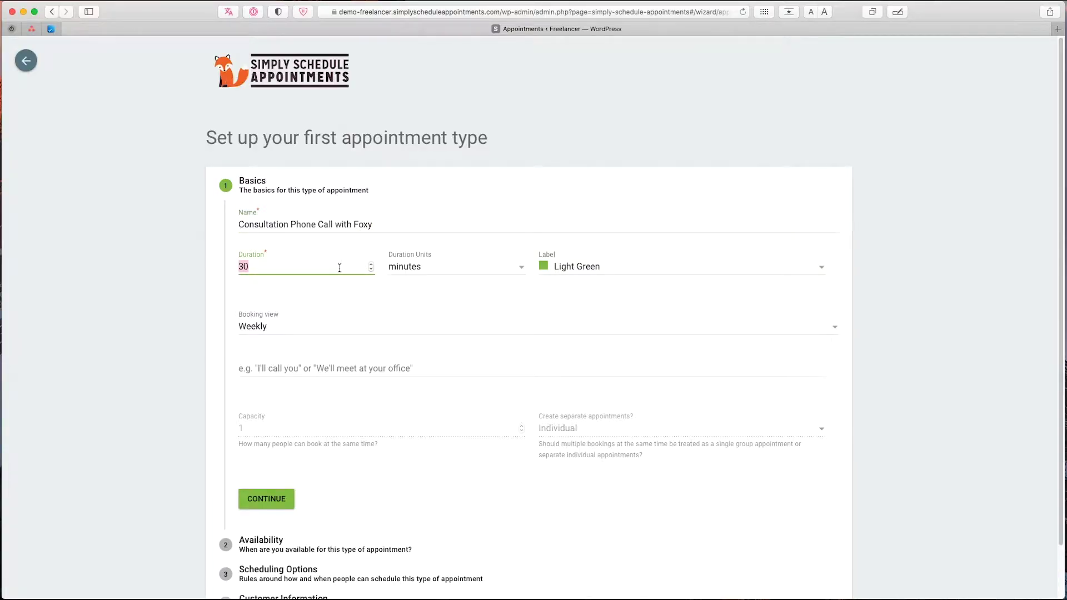
type("15")
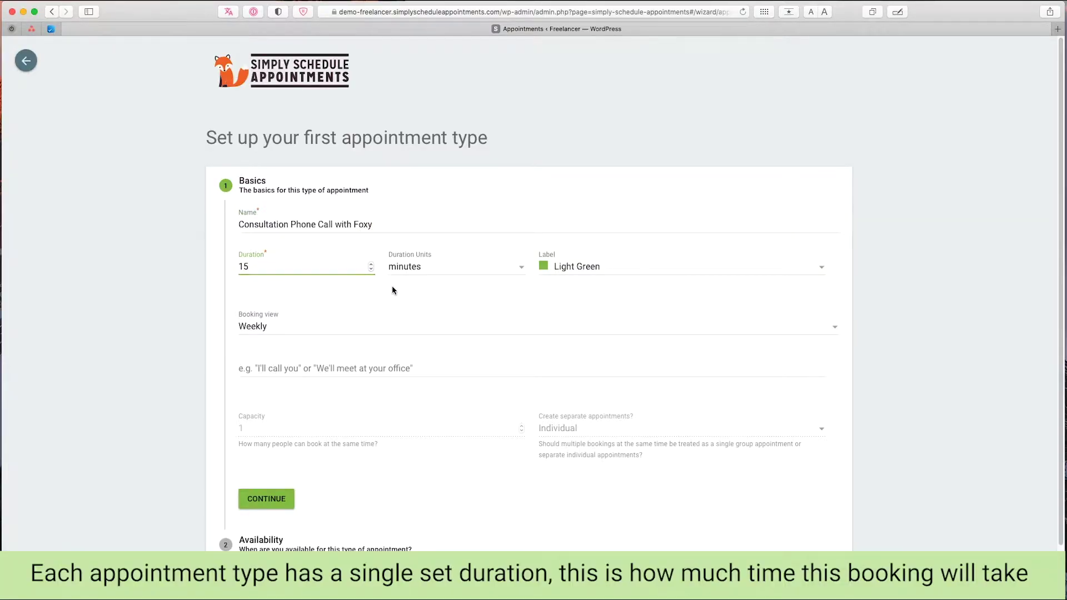
left_click(423, 271)
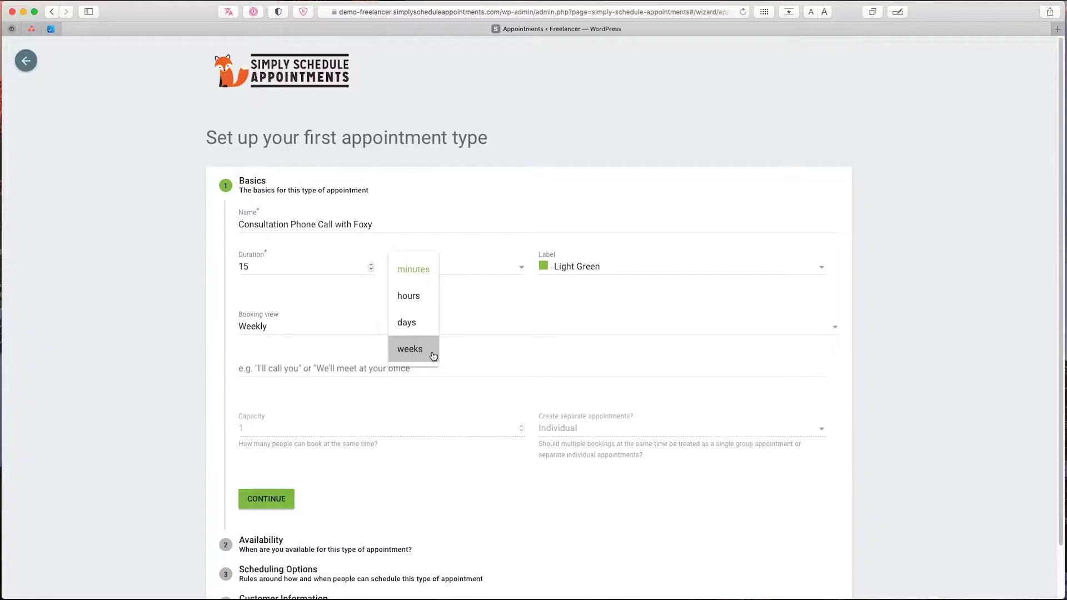
left_click(677, 278)
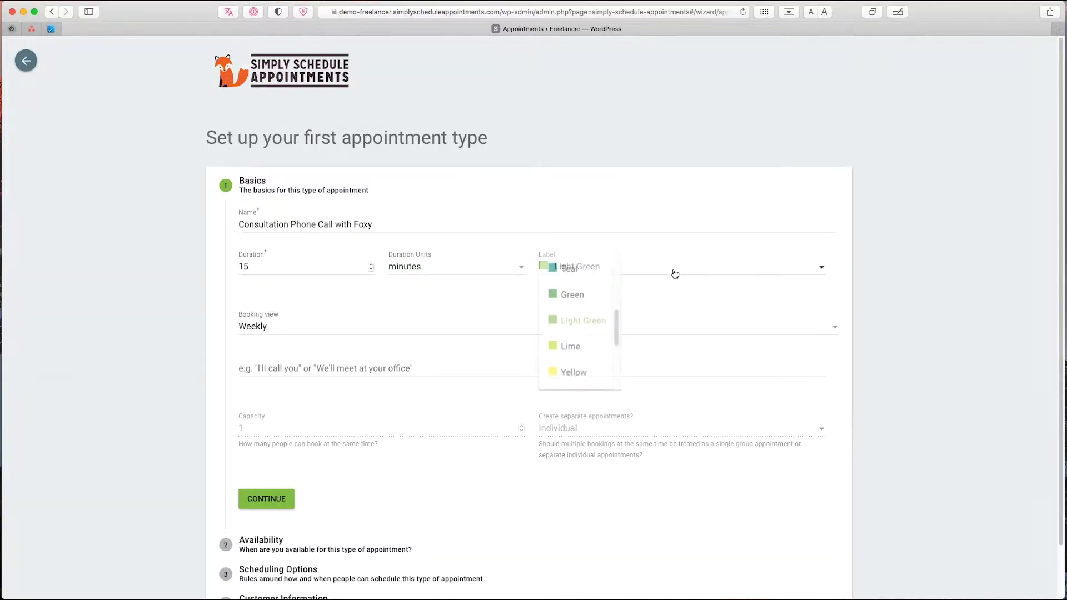
scroll(578, 309, "down", 1)
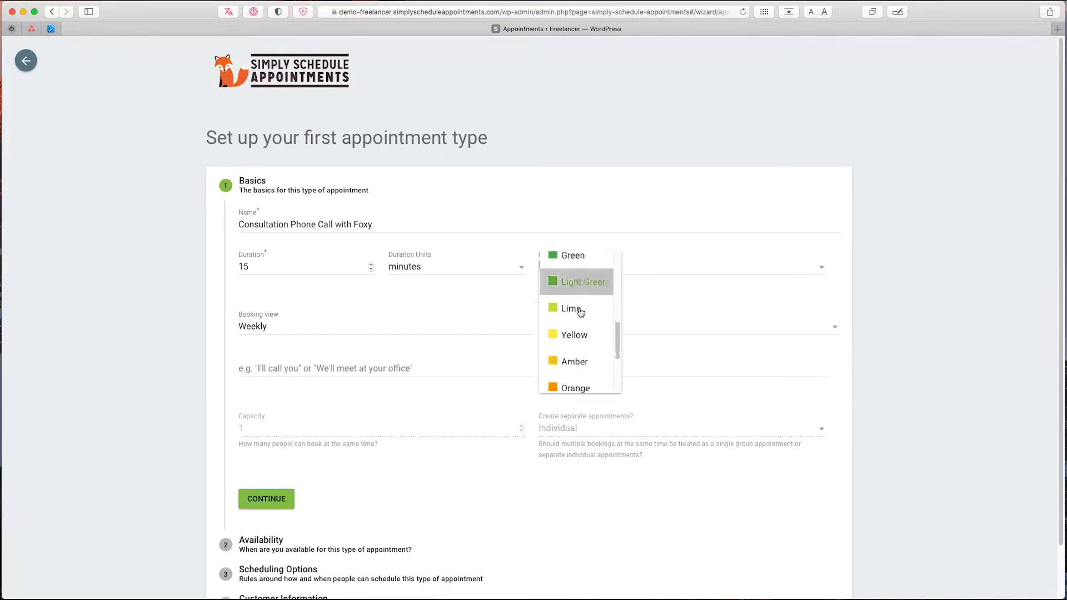
scroll(578, 310, "down", 2)
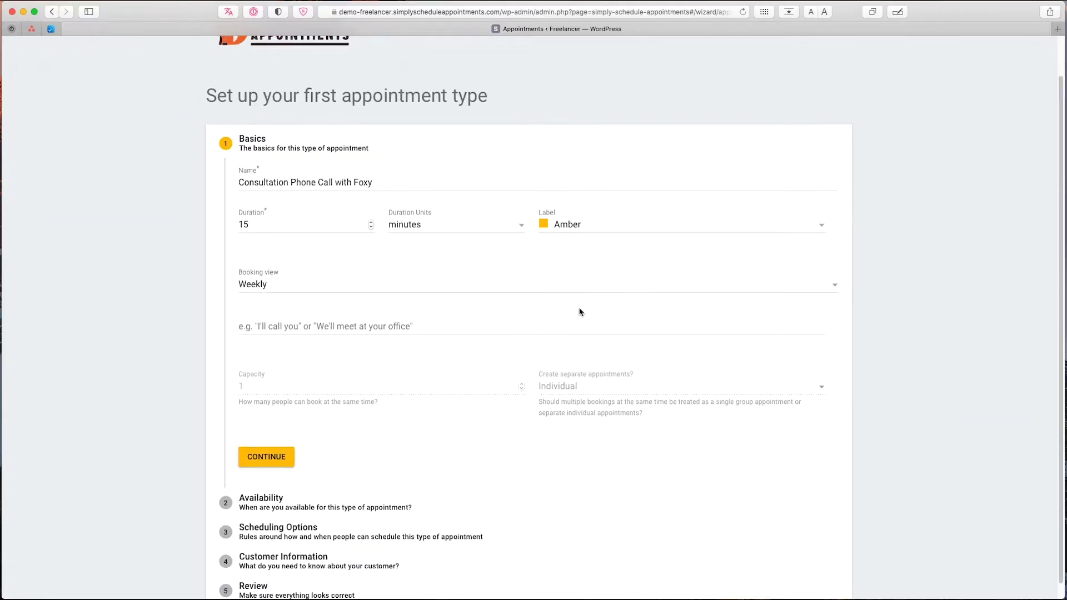
- Keep weekly booking view, add instructions 'I'll call you!', and dismiss the Capacity upgrade offer
left_click(307, 287)
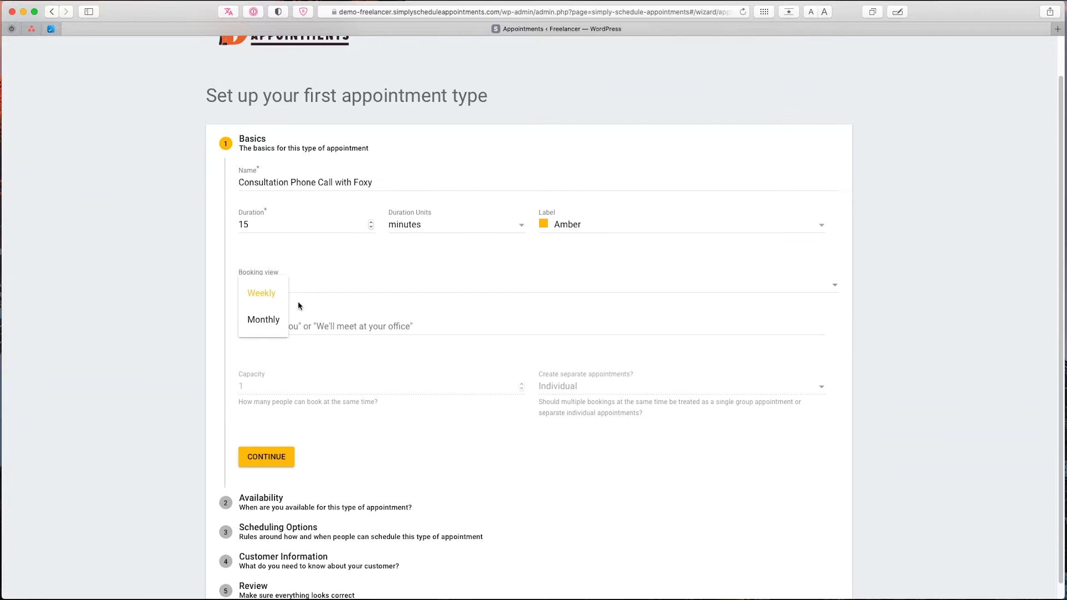
left_click(280, 324)
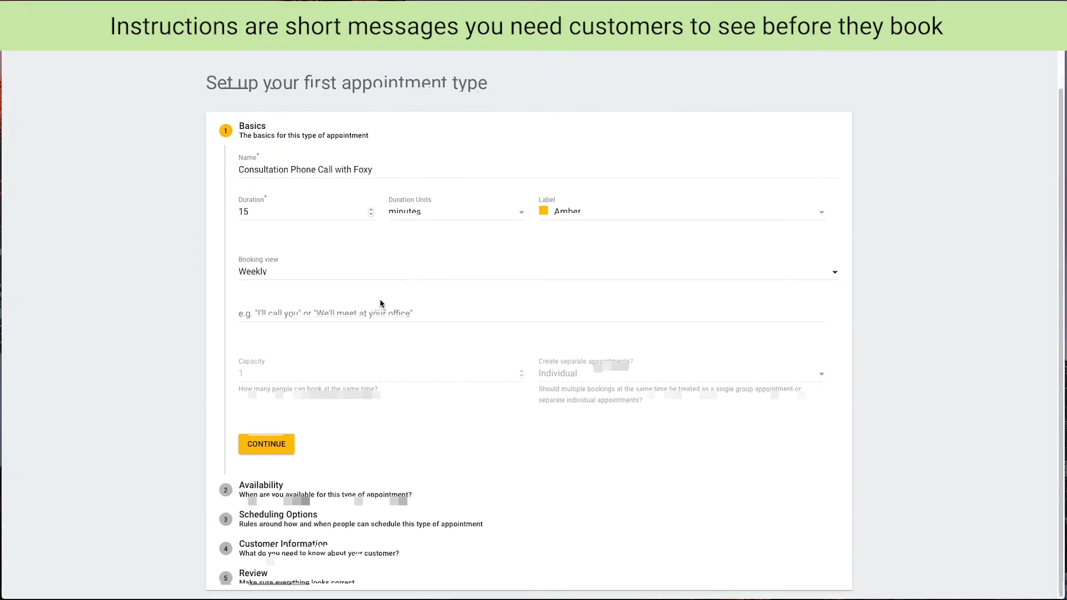
left_click(359, 310)
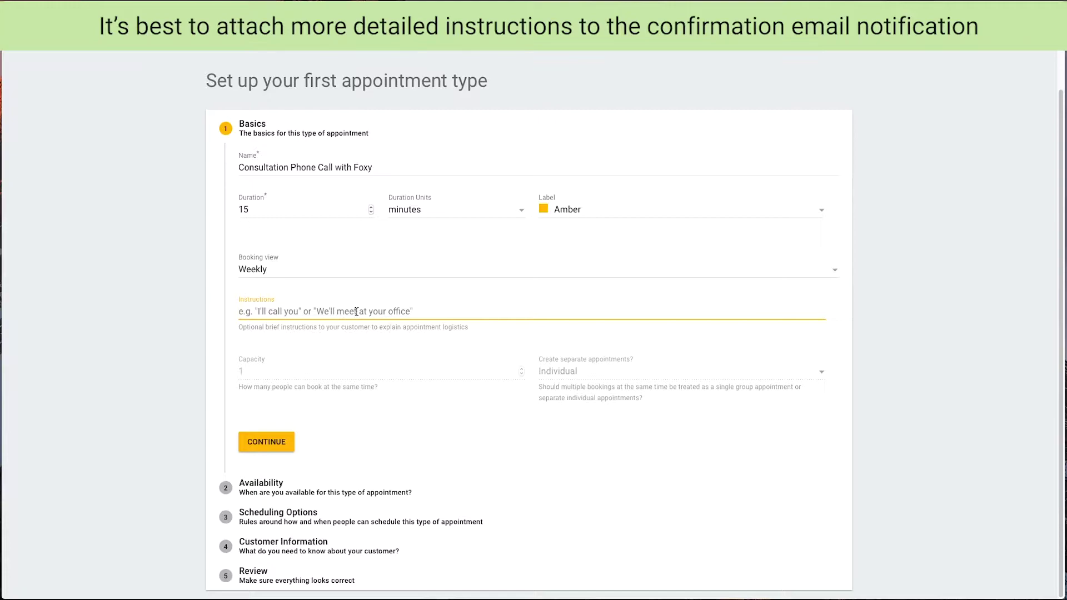
type("I'll ca")
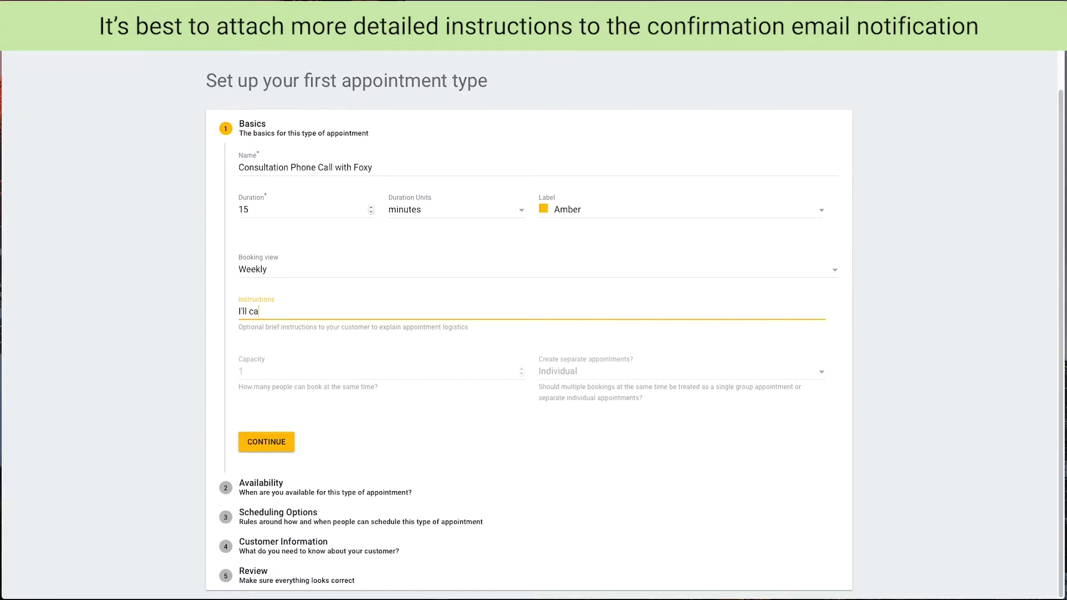
type("ll you!")
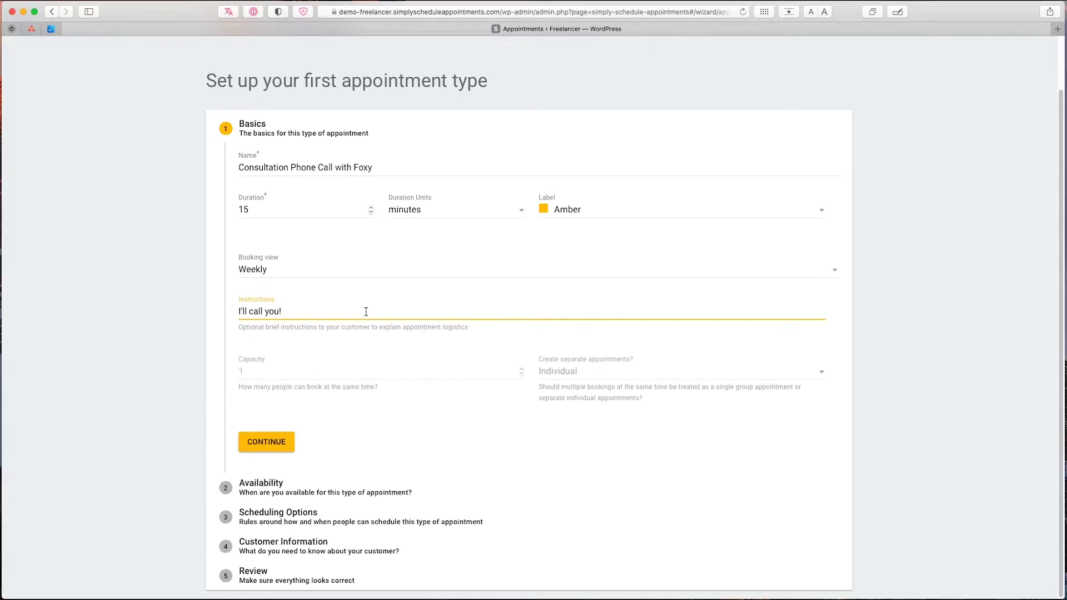
left_click(383, 373)
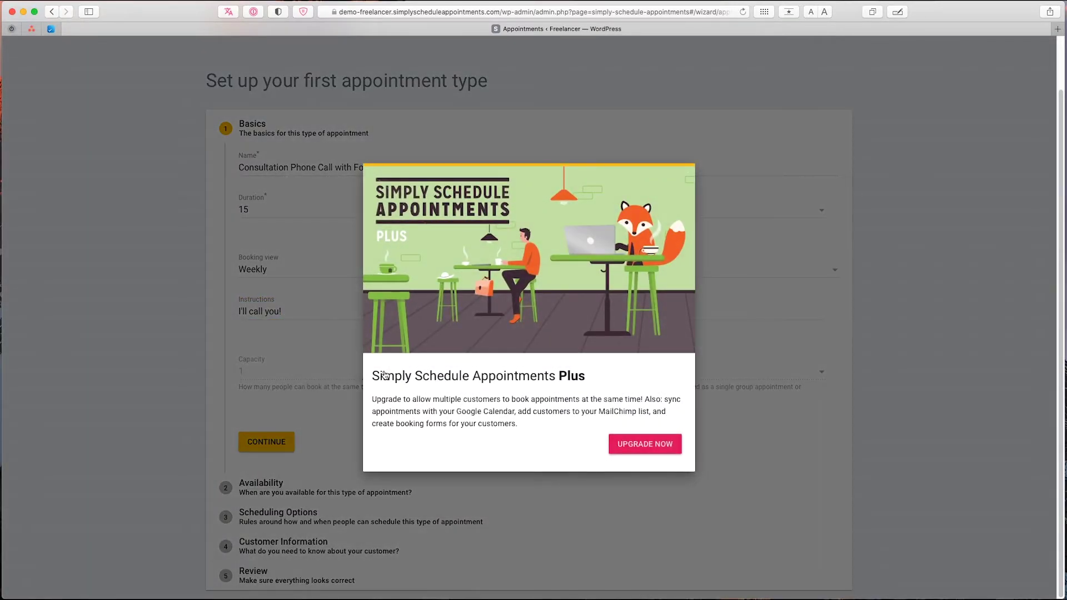
left_click(349, 380)
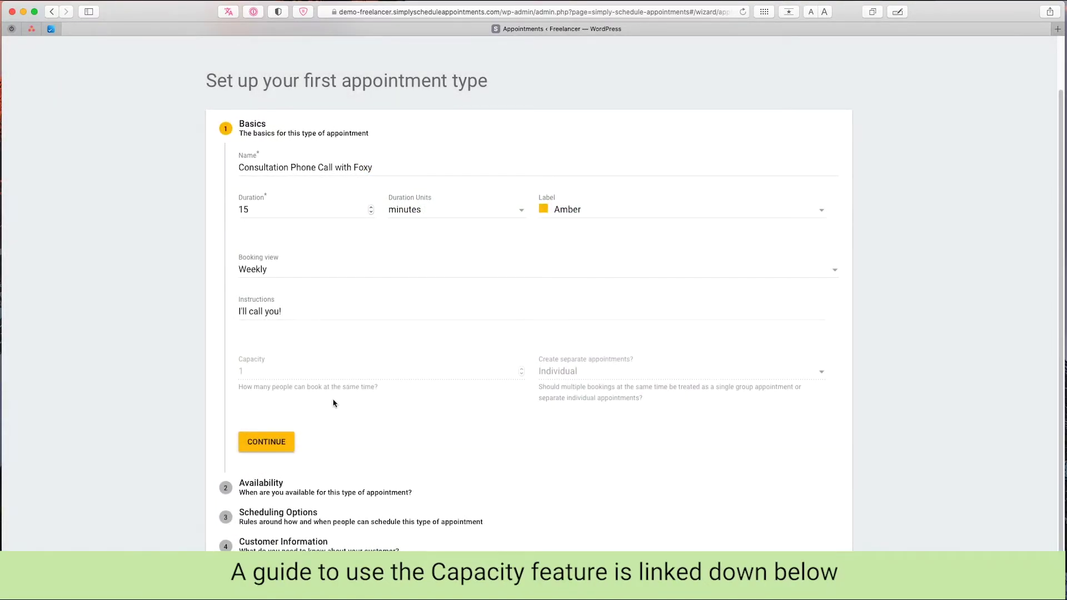
- Move to Availability and, after trying 10–30 minute intervals, offer start times every 60 minutes
left_click(267, 442)
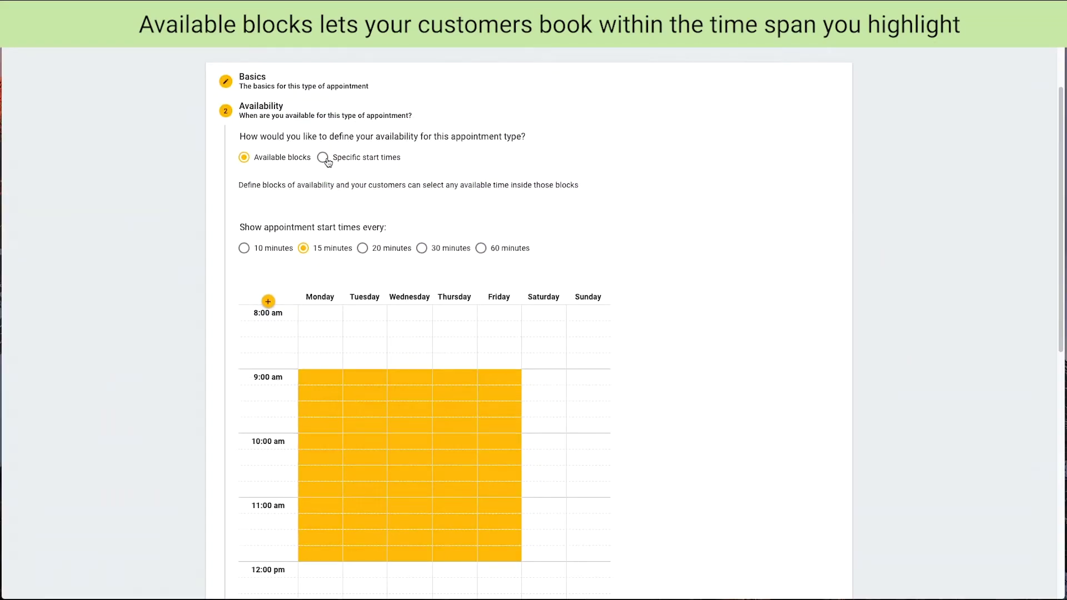
left_click(325, 159)
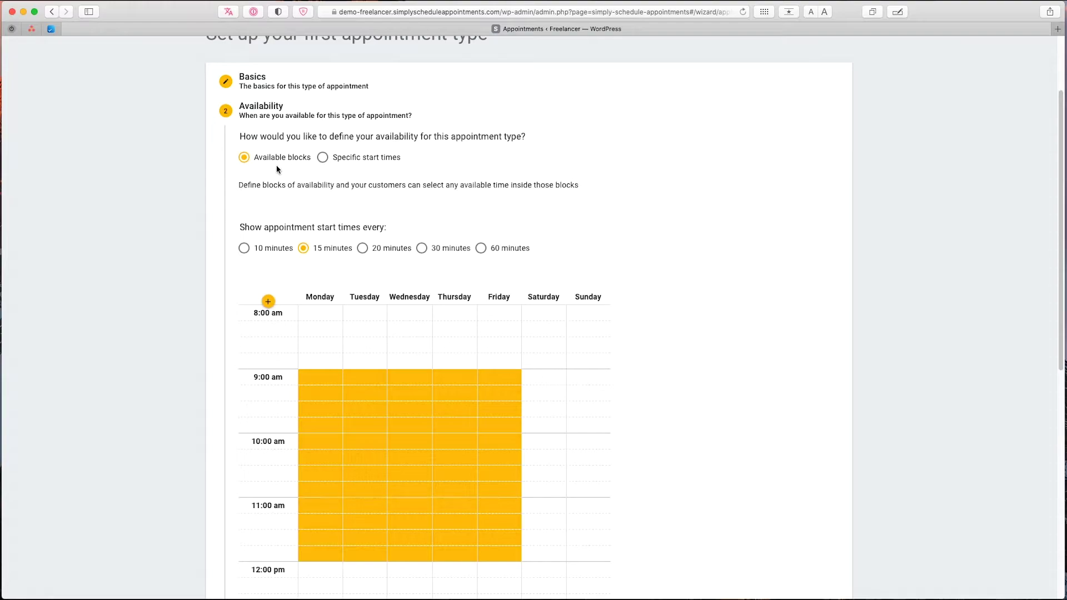
left_click(259, 253)
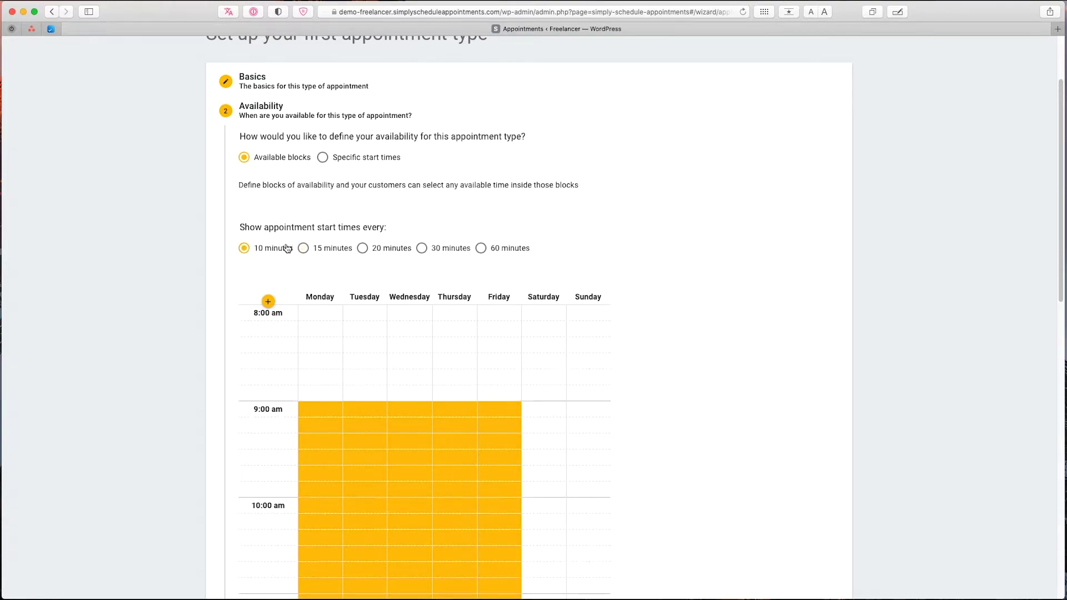
left_click(324, 251)
left_click(390, 249)
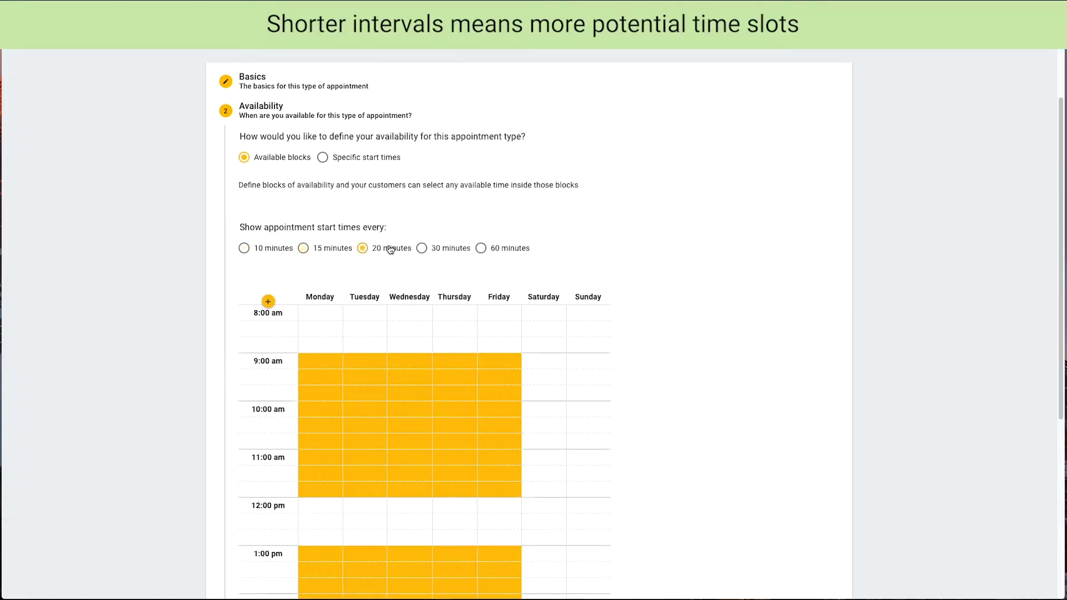
left_click(440, 255)
left_click(482, 248)
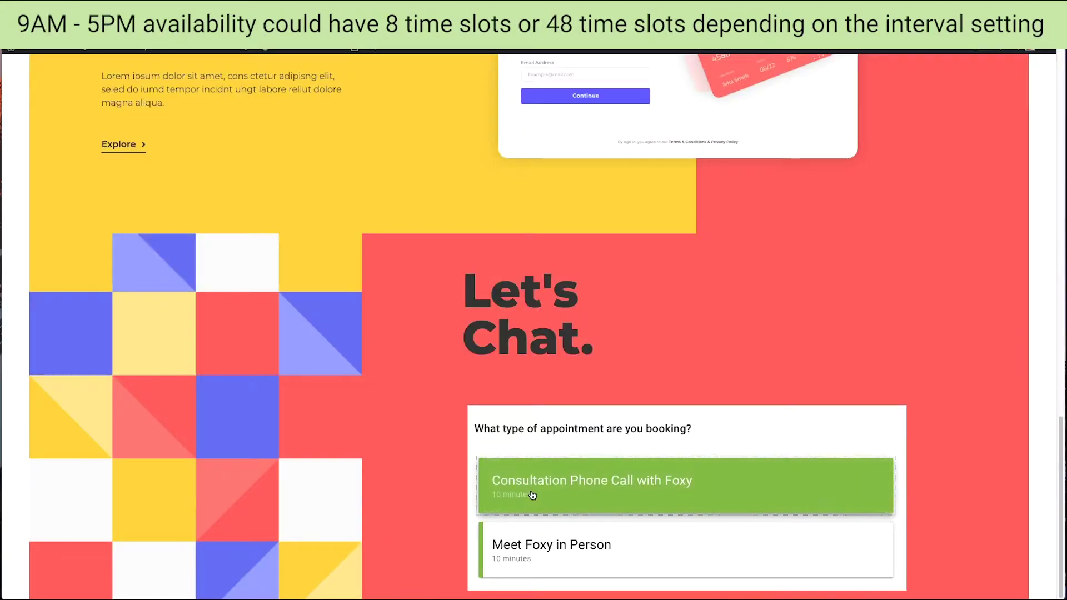
- Preview November 17 slots for the Consultation and Meet Foxy in Person bookings
left_click(533, 496)
scroll(533, 496, "down", 5)
left_click(562, 495)
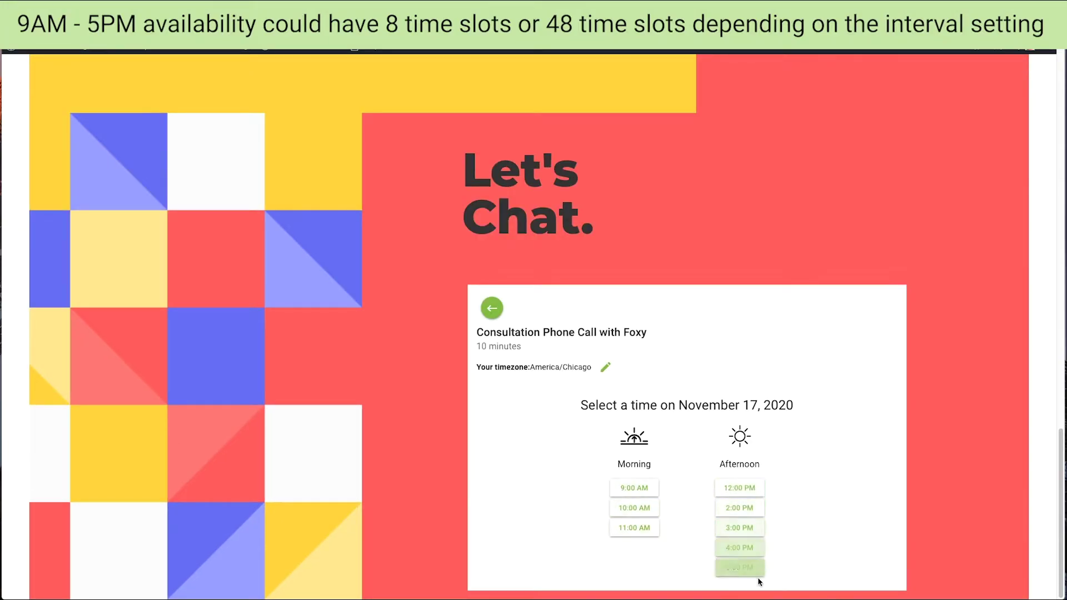
left_click(492, 308)
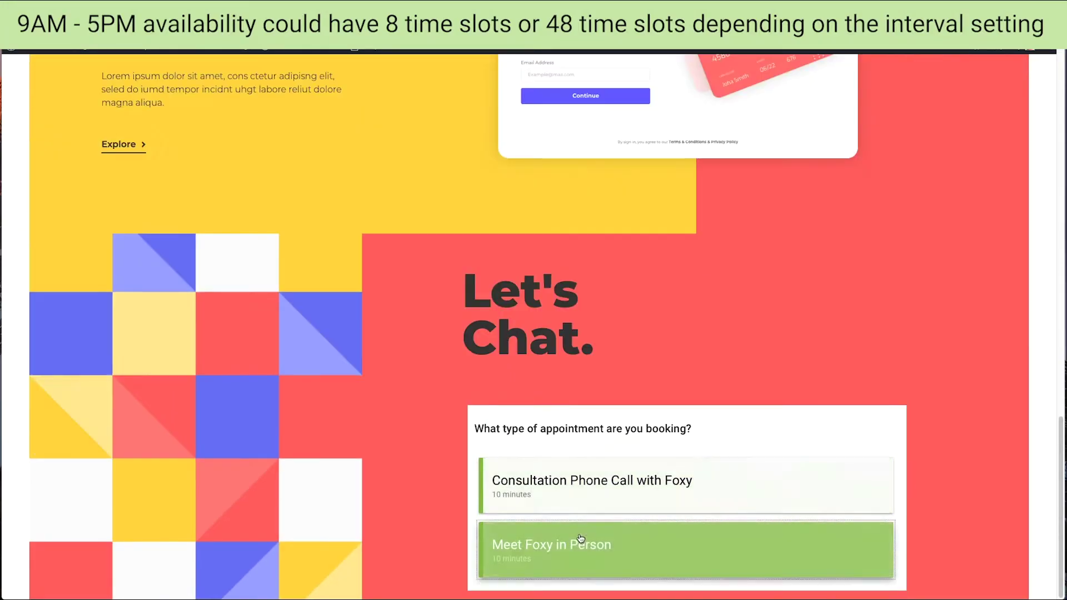
left_click(579, 538)
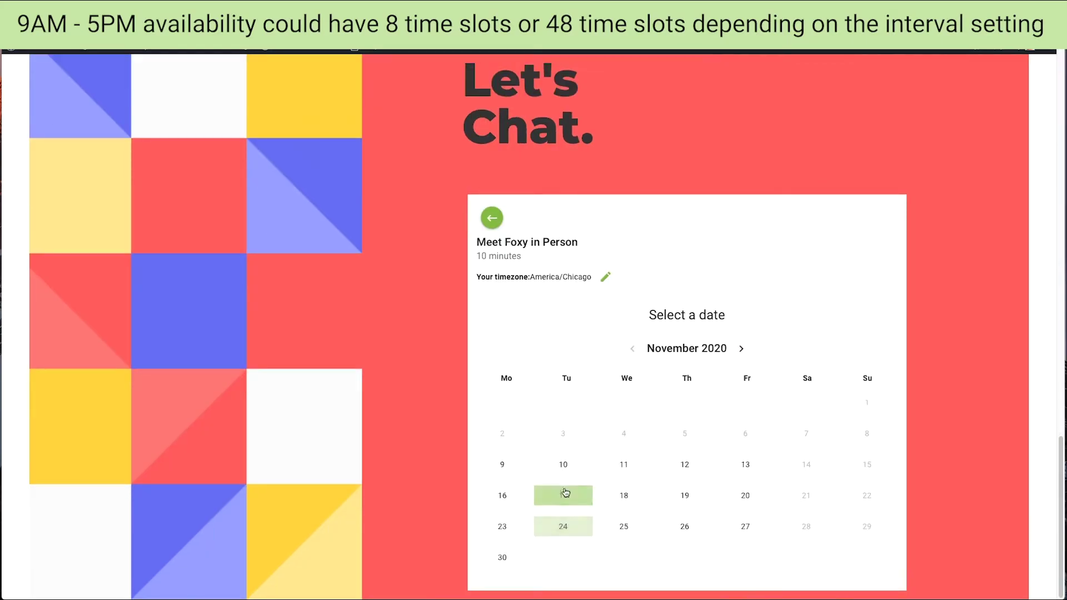
left_click(565, 495)
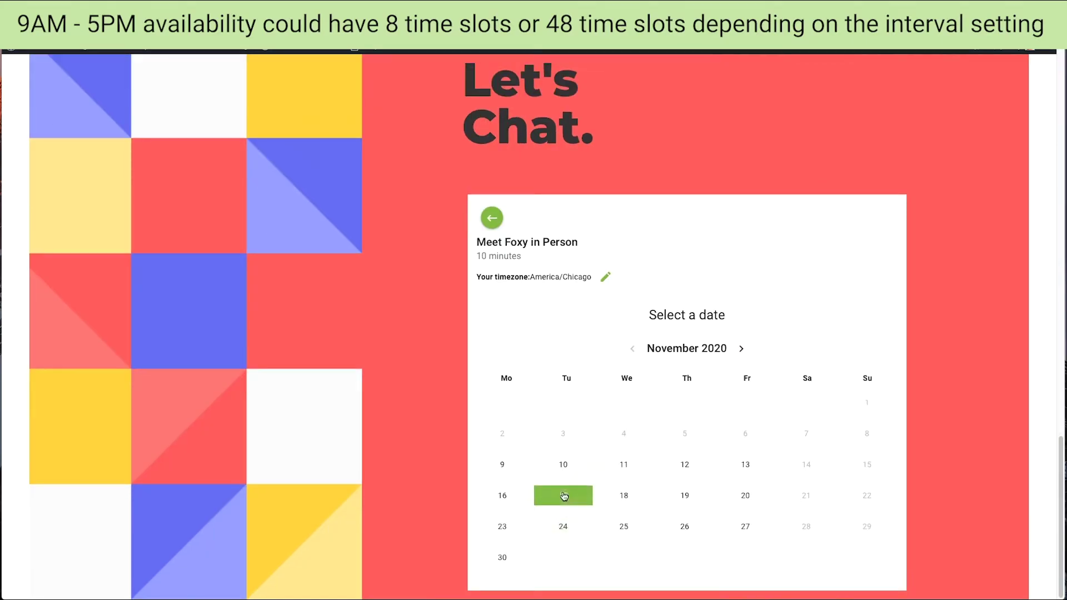
scroll(564, 498, "down", 3)
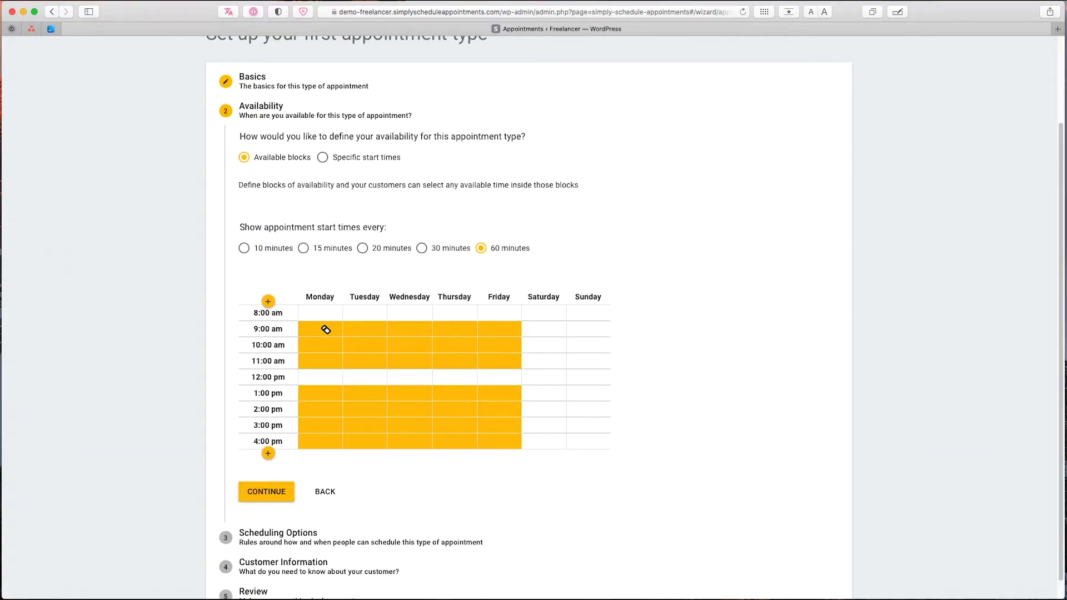
- Clear the weekday 9:00 am block and make Monday and Wednesday 8:00 am available
left_click_drag(325, 330, 510, 329)
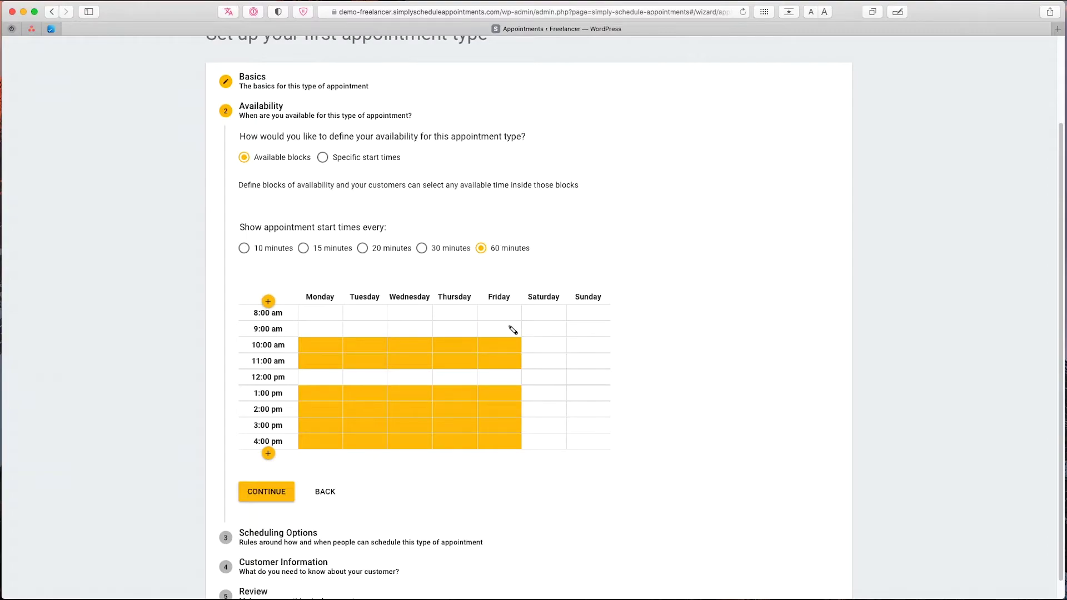
left_click(318, 315)
left_click(418, 315)
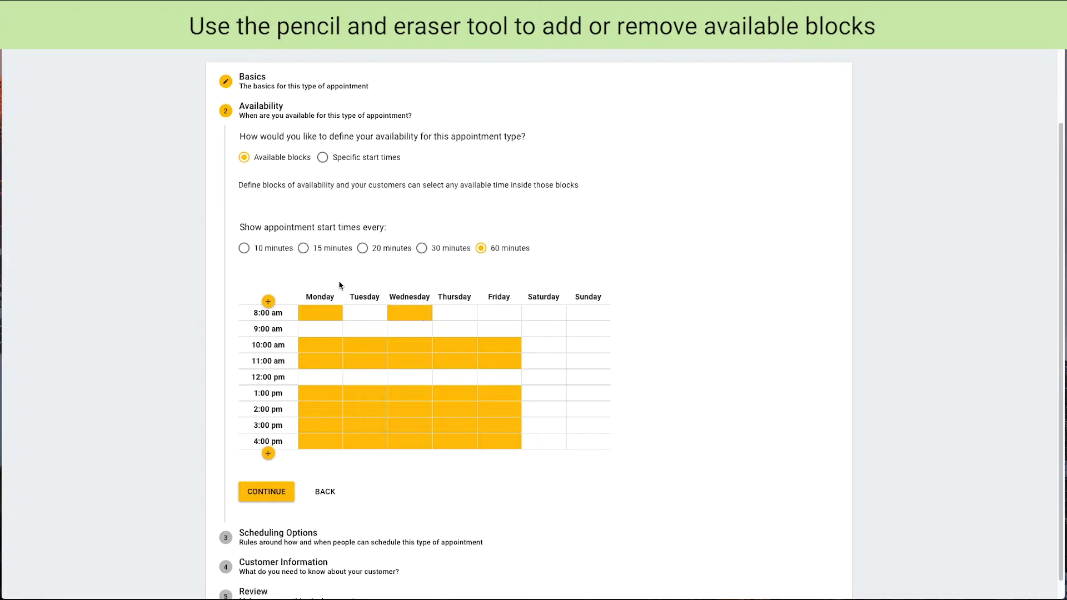
- In Specific start times, drop weekday 11:00 am and 2:00 pm, add Saturday and Sunday 2:00 pm
left_click(323, 157)
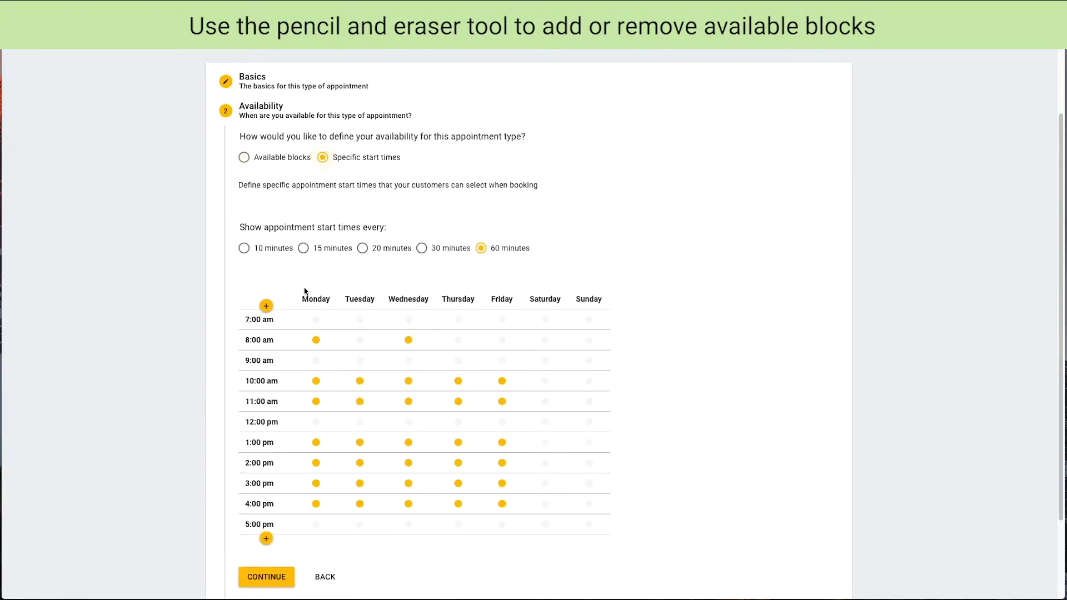
left_click(261, 402)
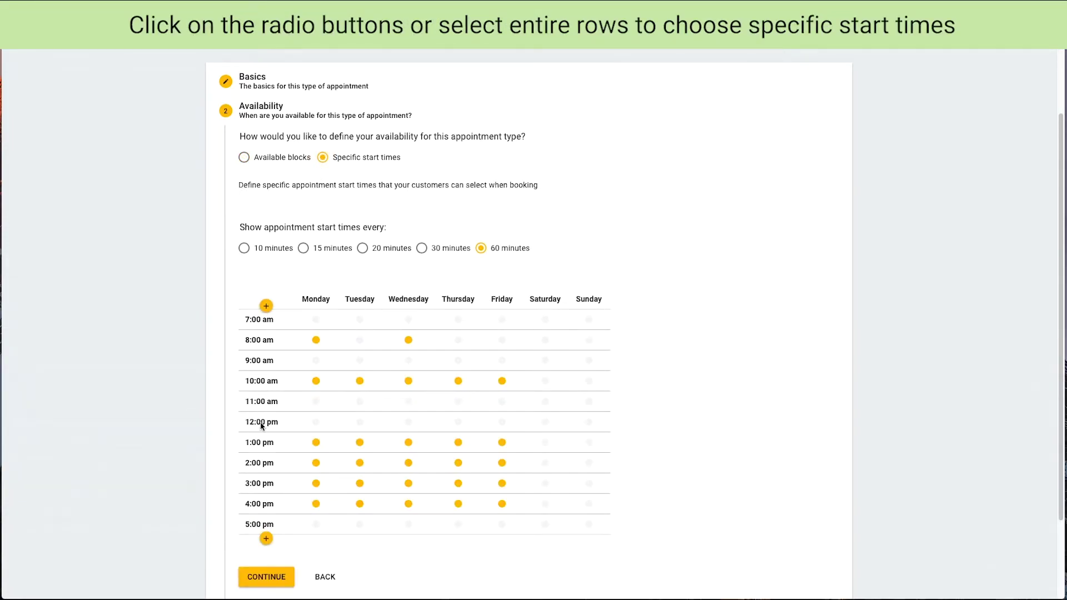
left_click(265, 467)
left_click(544, 463)
left_click(590, 464)
- Back in Available blocks, extend the schedule to 5:00 and 6:00 pm and open Monday 5:00 pm
left_click(244, 157)
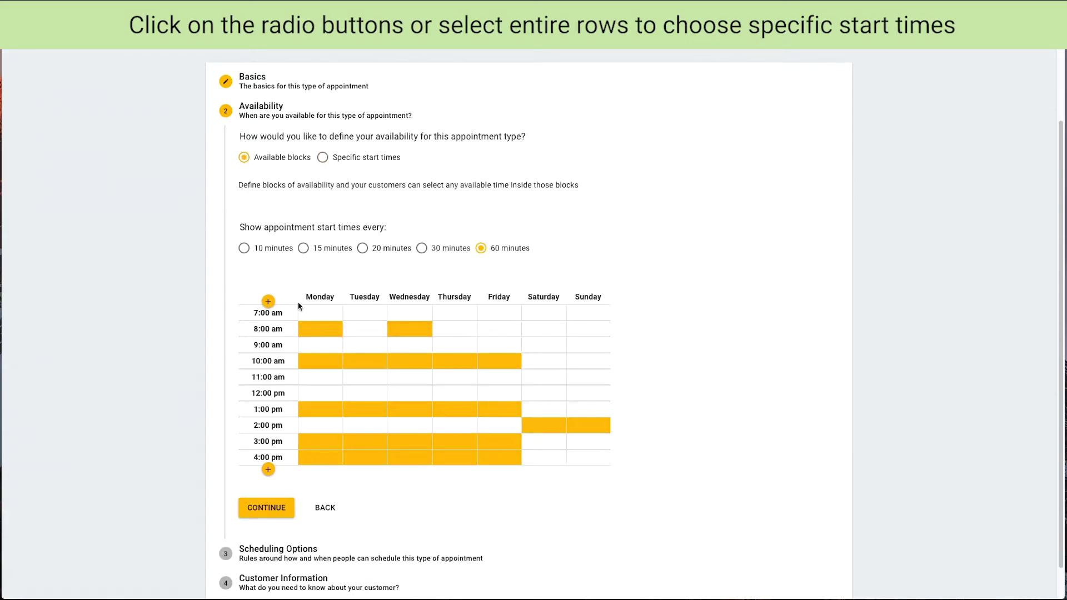
scroll(280, 367, "down", 1)
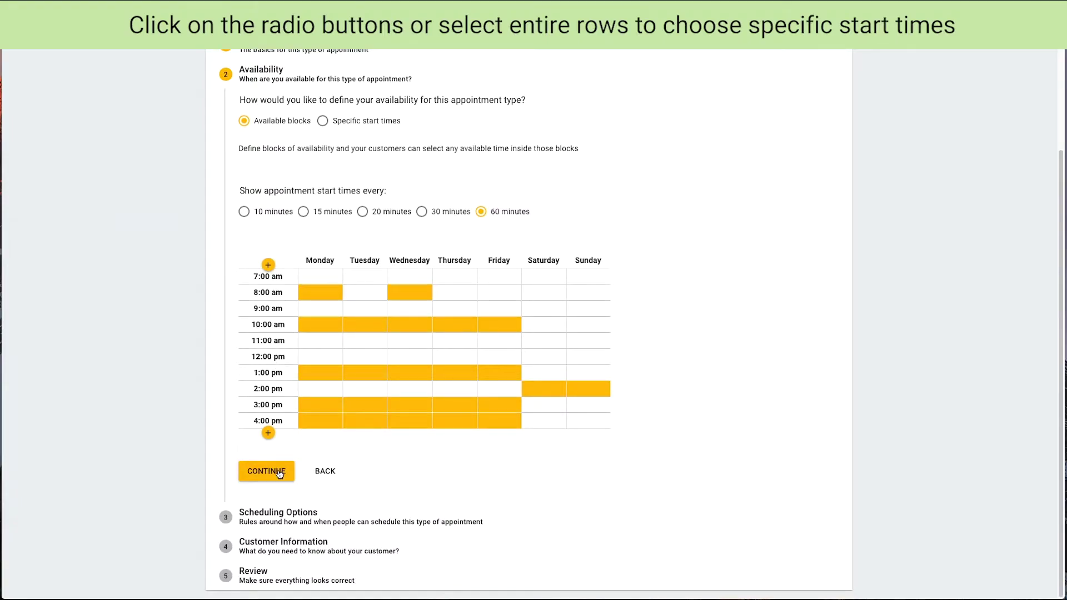
left_click(268, 432)
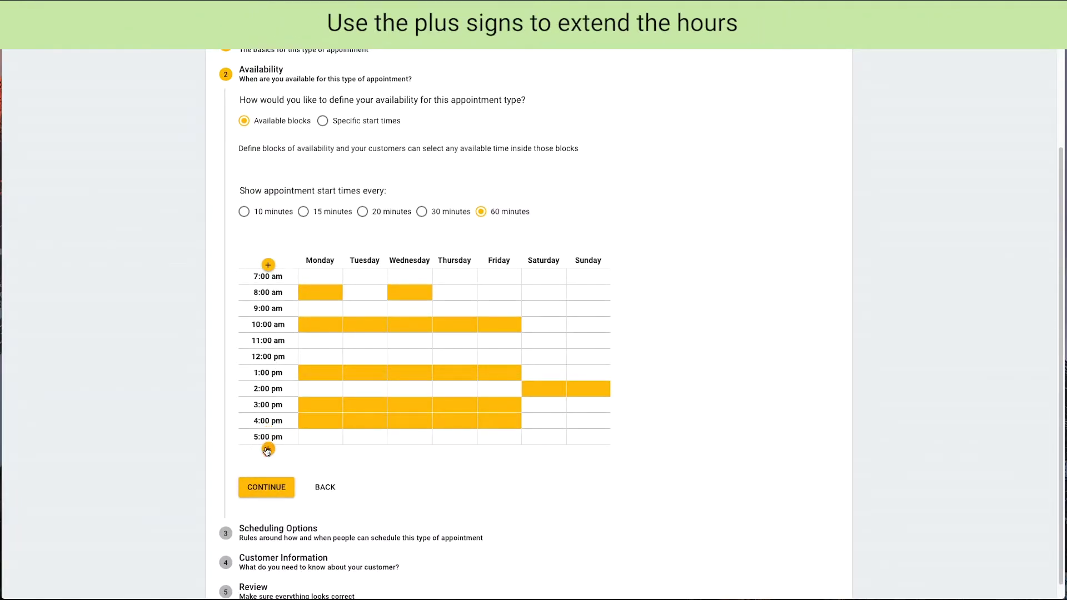
left_click(267, 449)
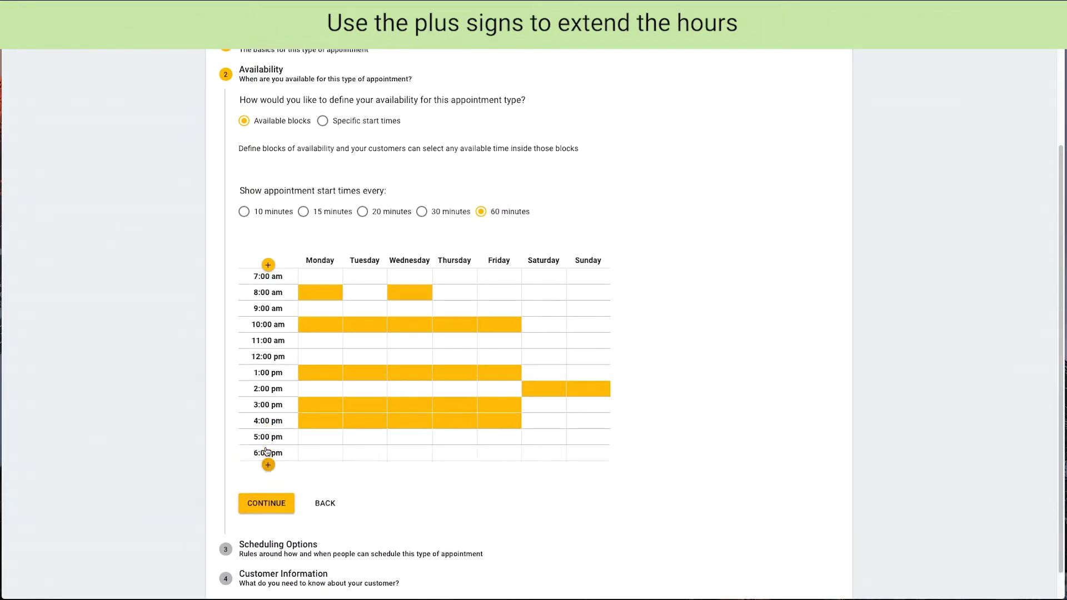
left_click(321, 437)
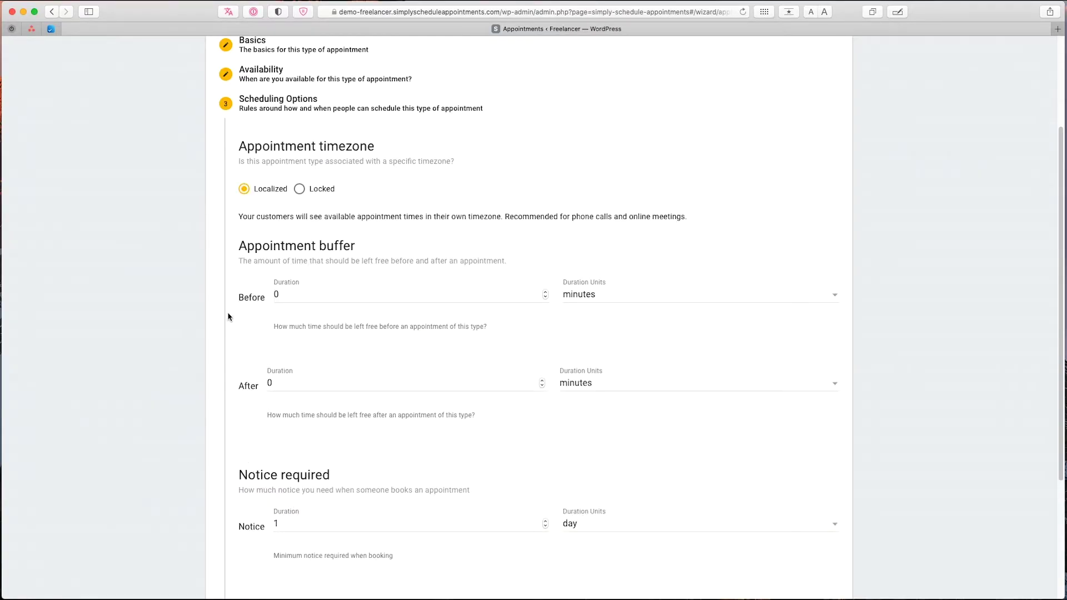
left_click(304, 195)
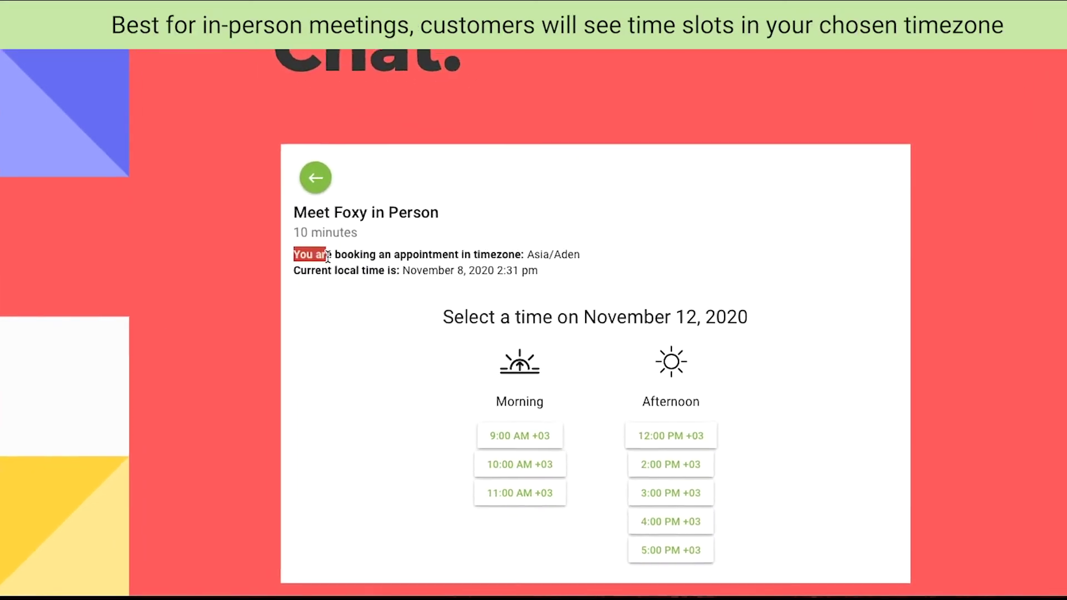
left_click_drag(328, 257, 555, 217)
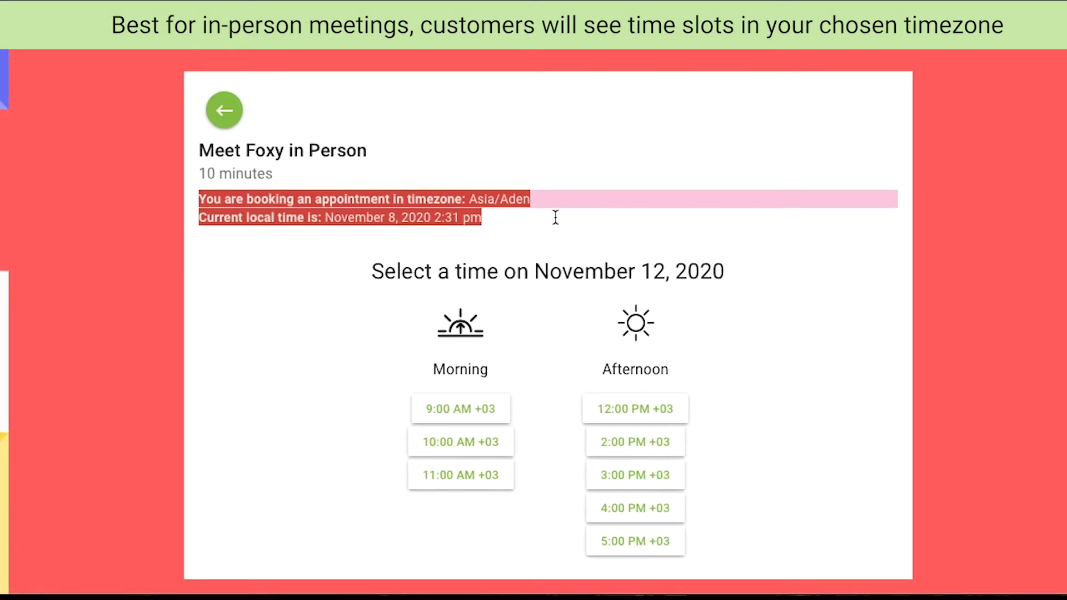
left_click(556, 218)
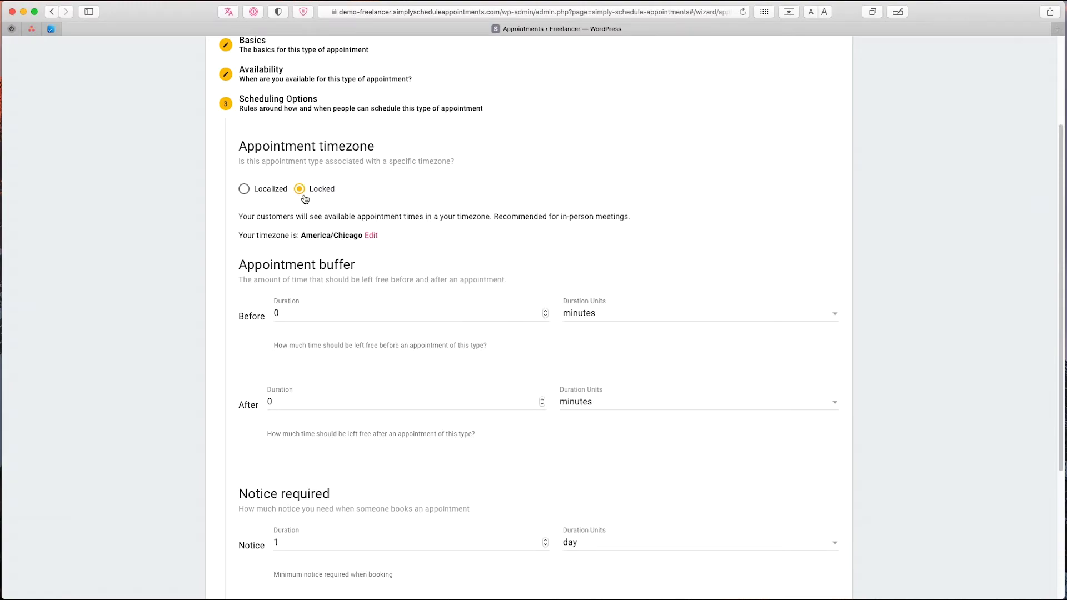
left_click(261, 193)
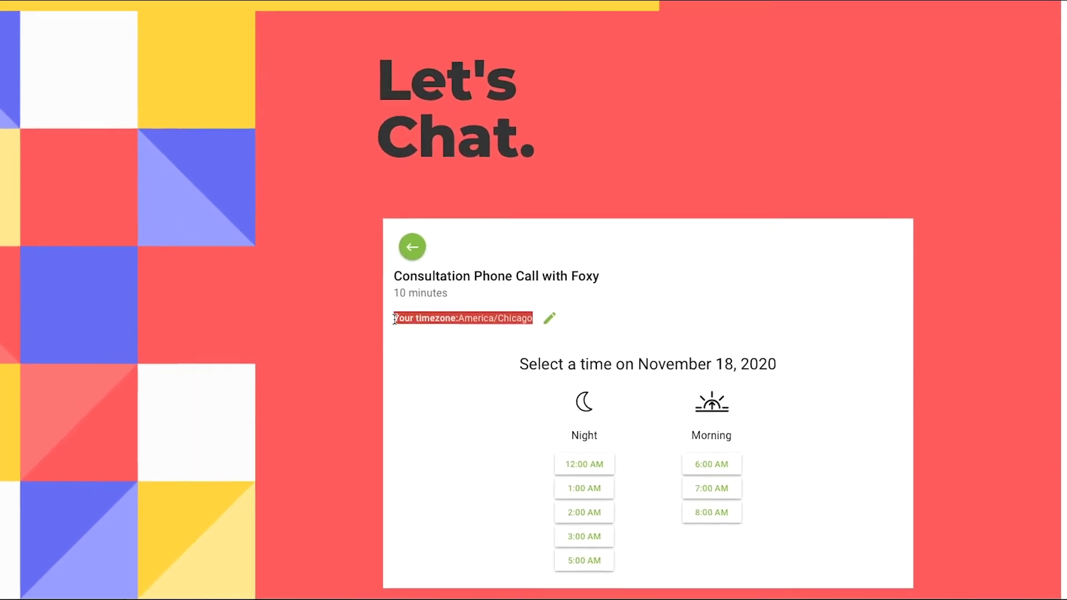
left_click(476, 257)
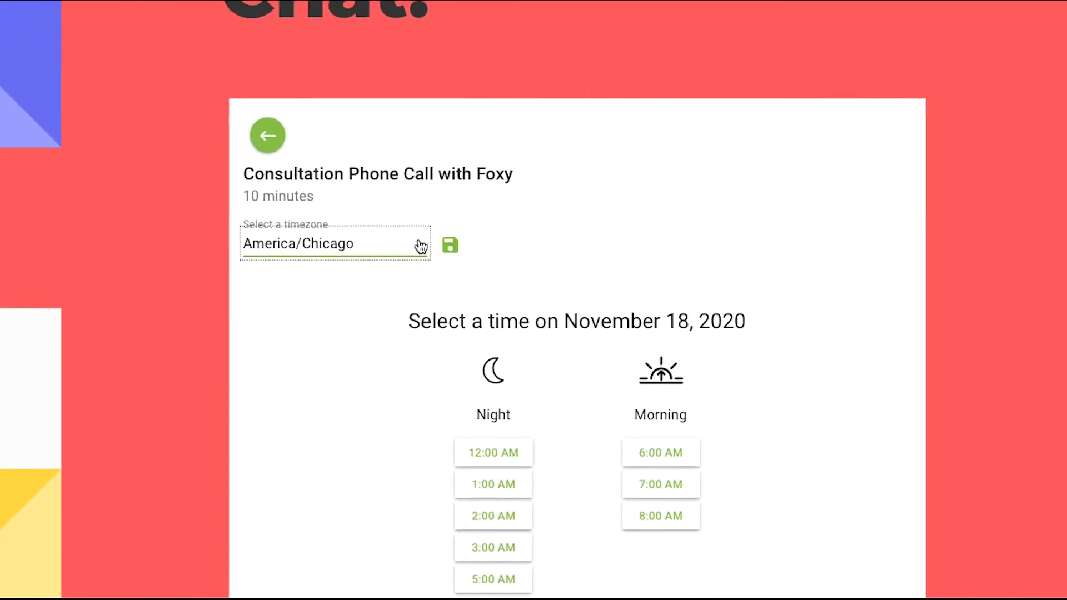
left_click(400, 228)
scroll(318, 368, "down", 2)
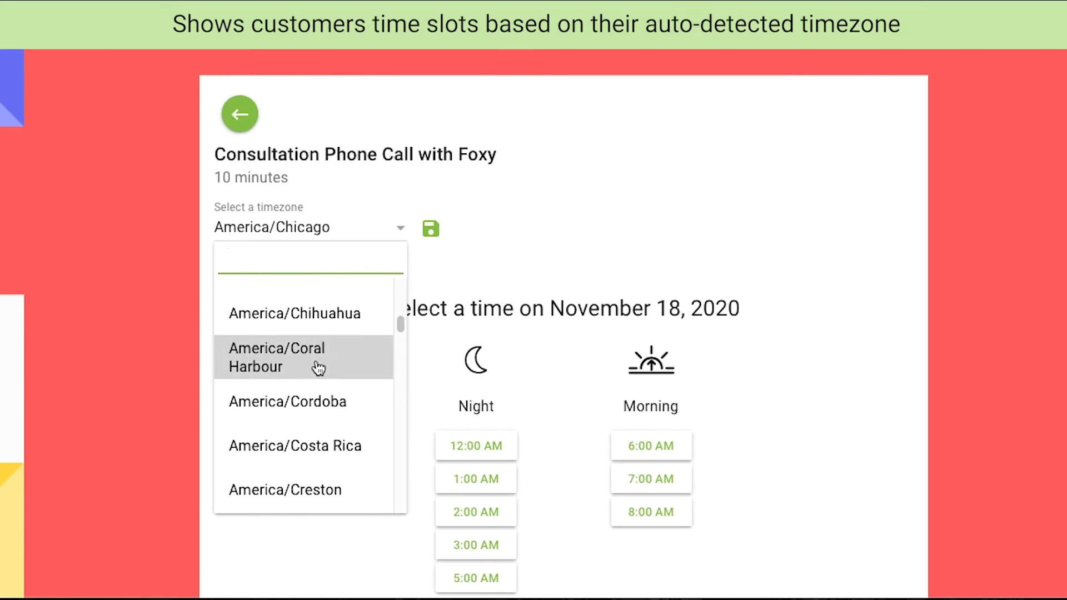
scroll(333, 439, "down", 3)
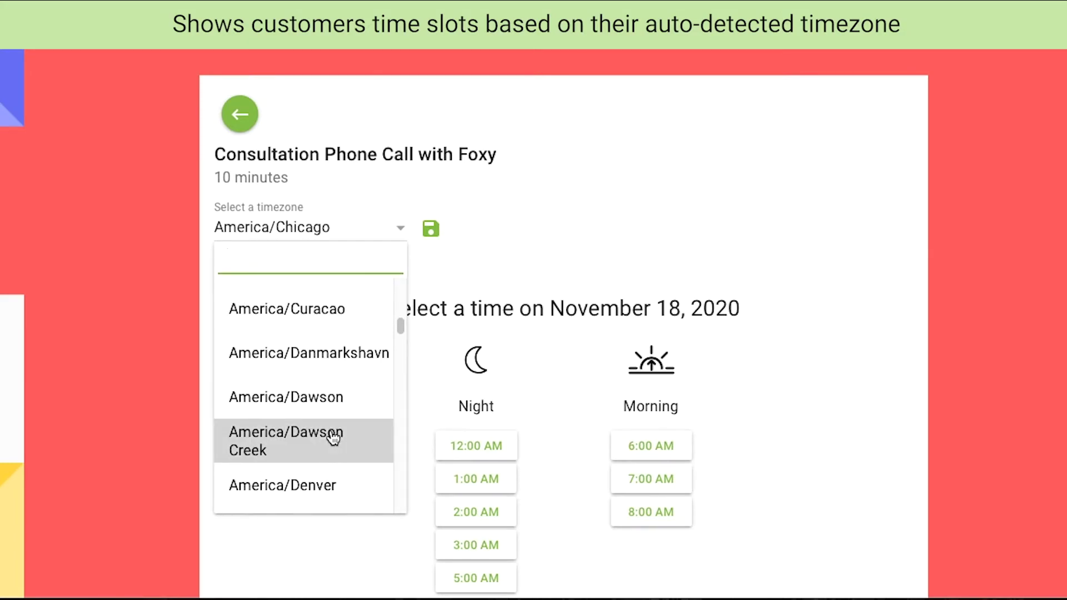
scroll(333, 438, "down", 1)
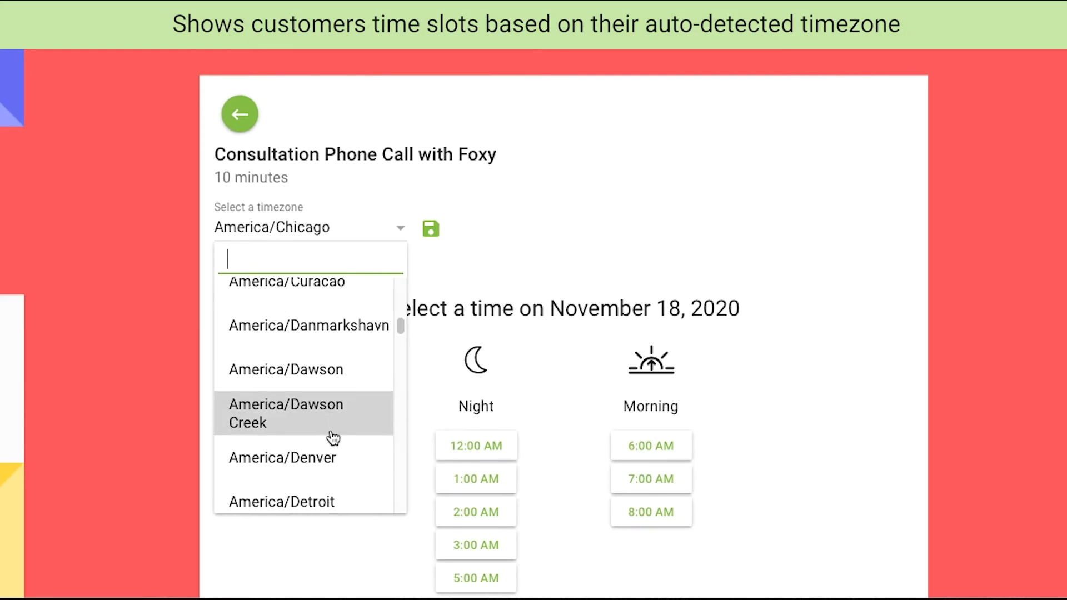
left_click(344, 500)
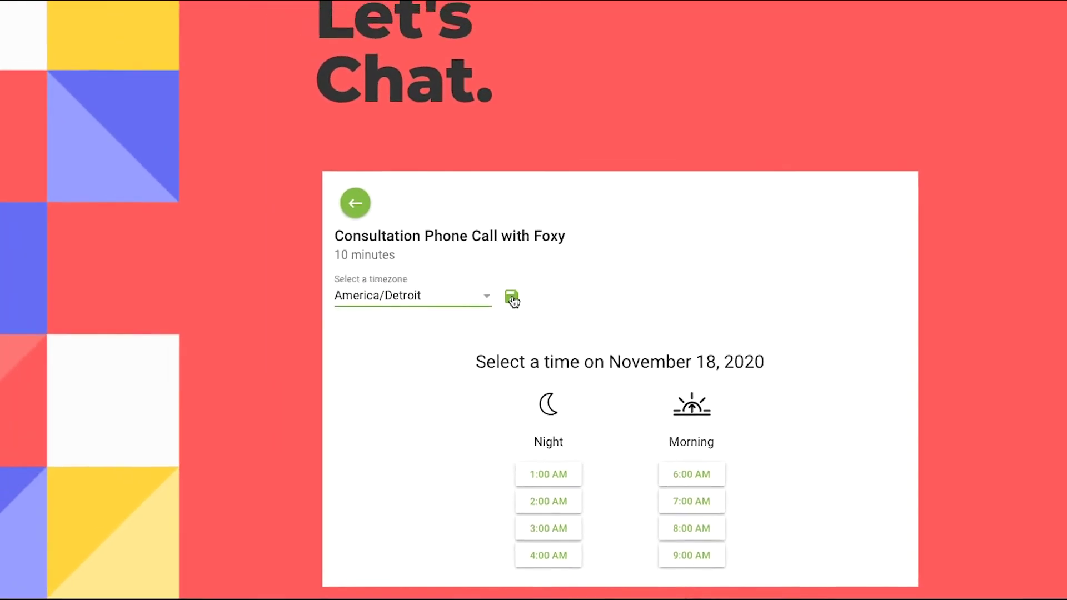
left_click(513, 299)
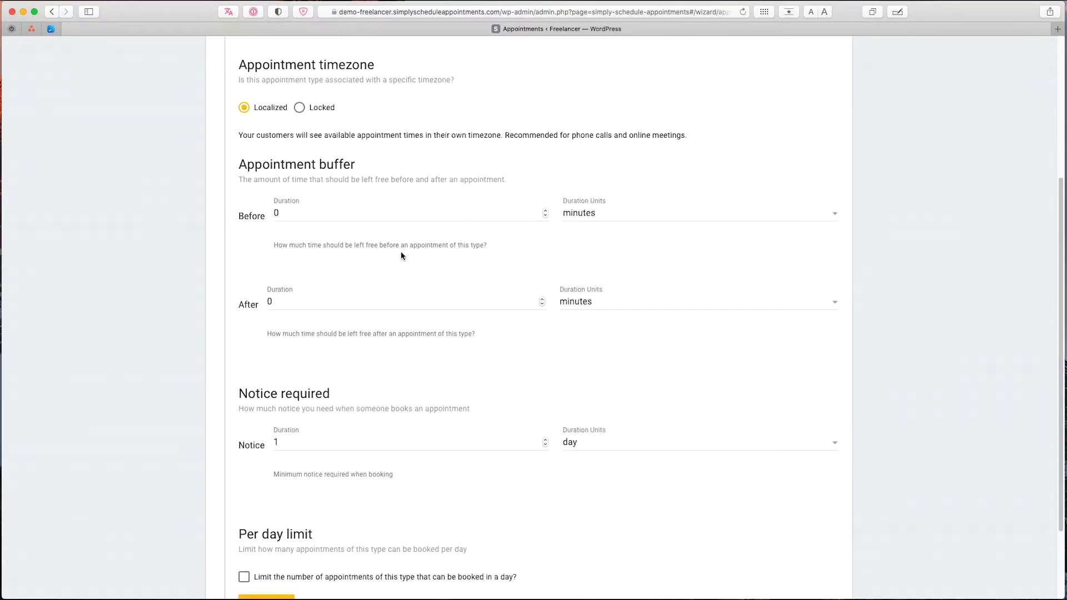
- Set 5-minute buffers both before and after appointments
double_click(308, 216)
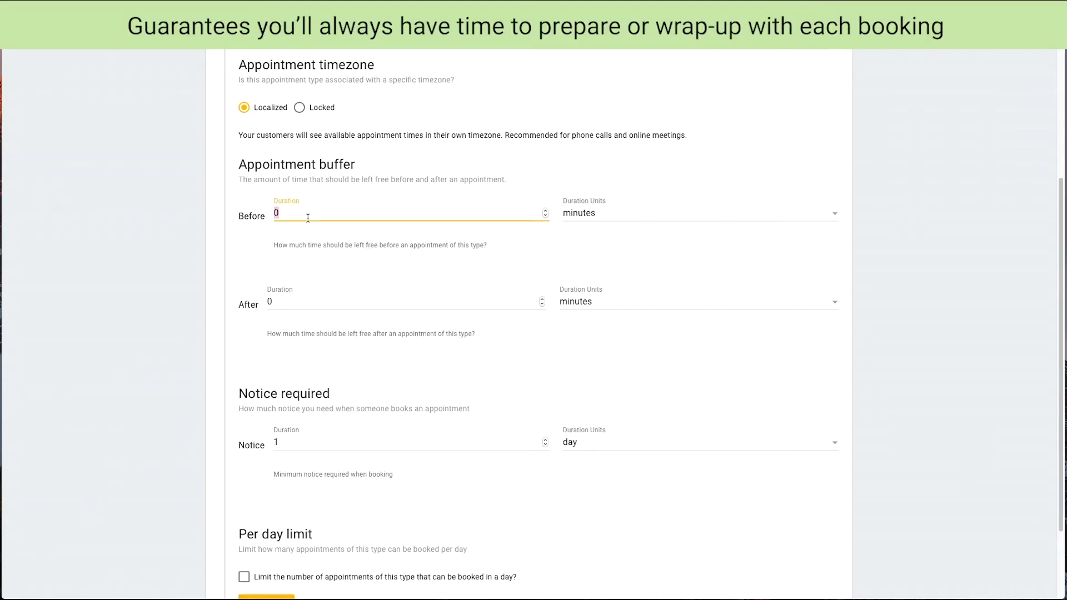
type("5")
double_click(297, 302)
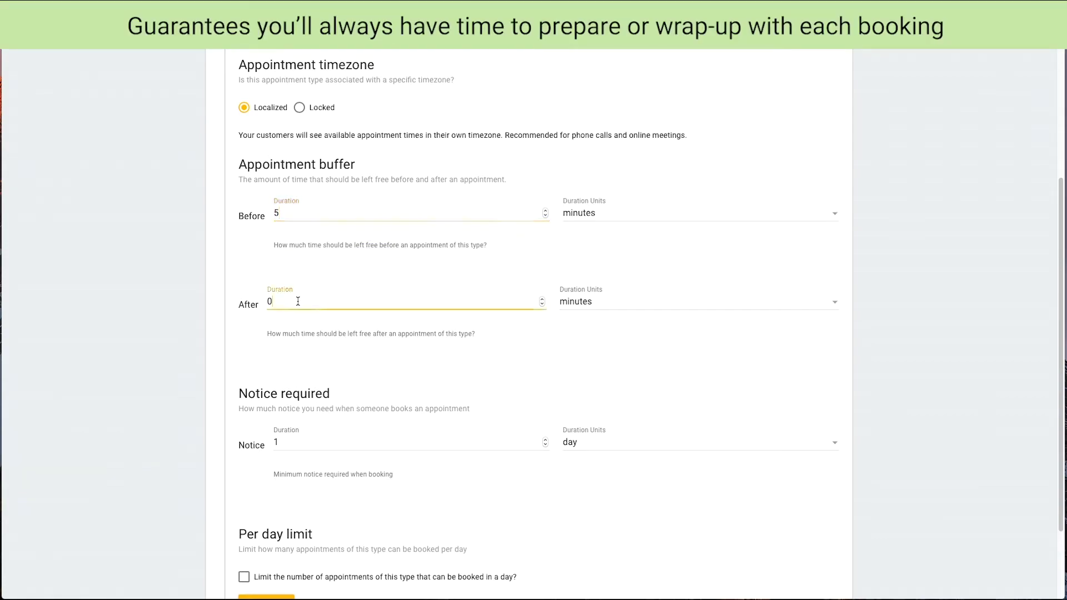
type("5")
left_click(419, 350)
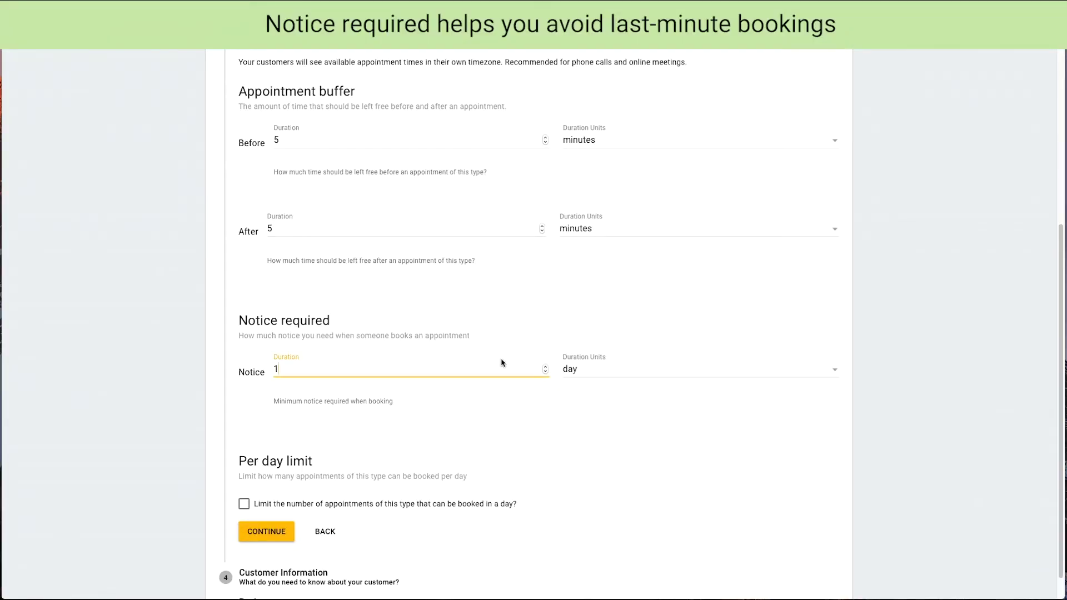
- Make required notice 1 minute and limit bookings to 2 per day
left_click(578, 373)
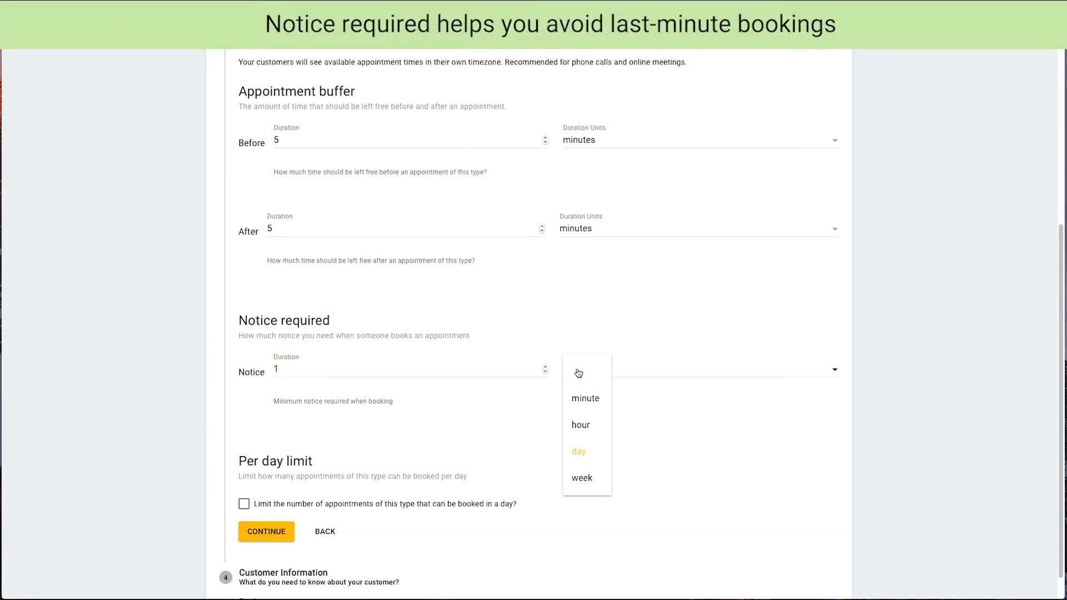
left_click(579, 372)
scroll(579, 373, "down", 1)
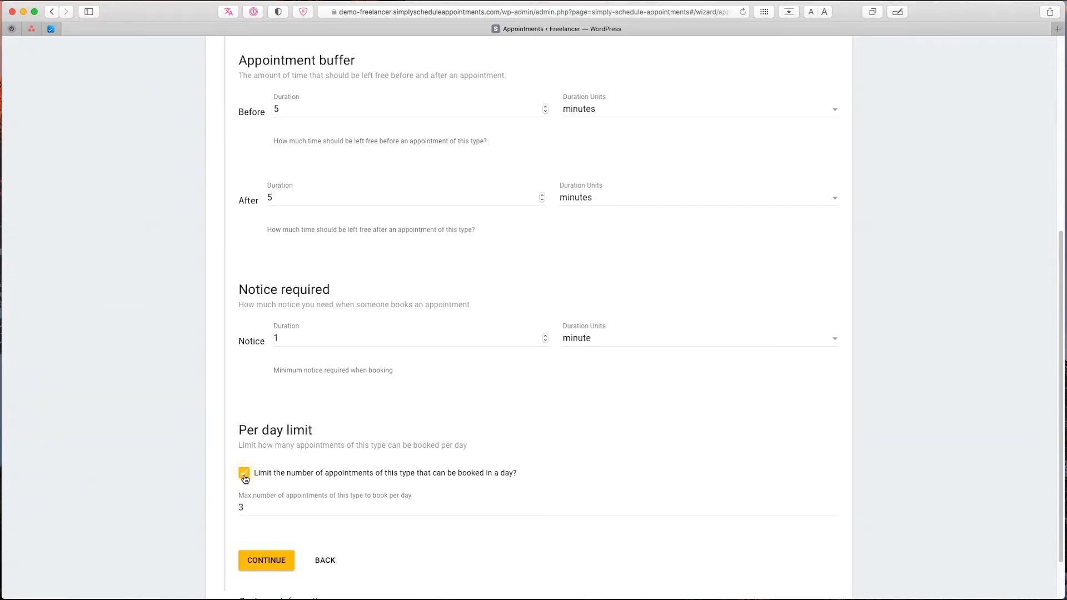
scroll(243, 475, "down", 2)
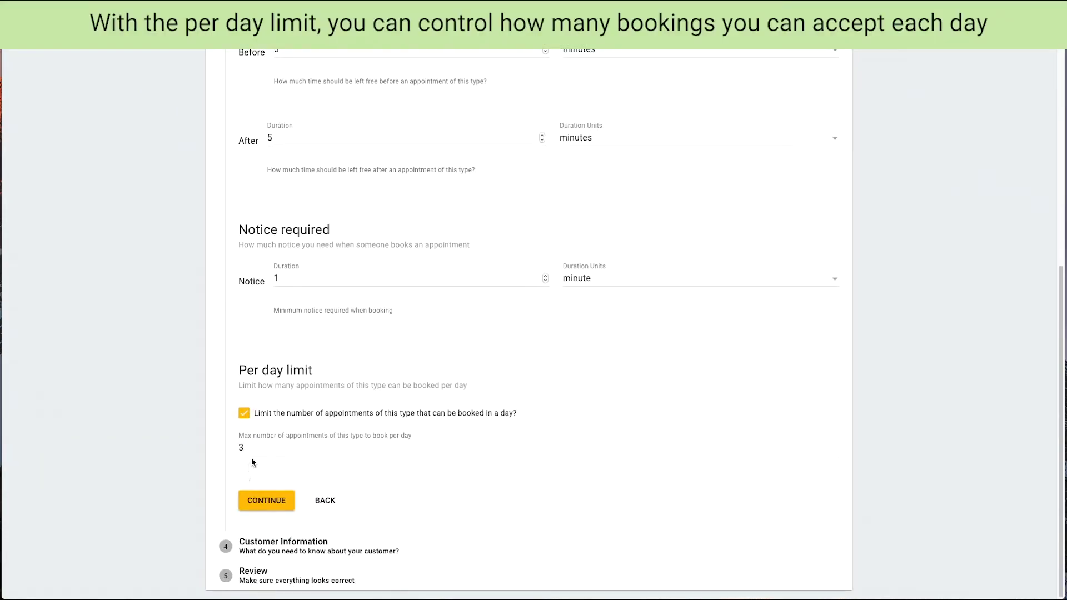
double_click(254, 446)
type("2")
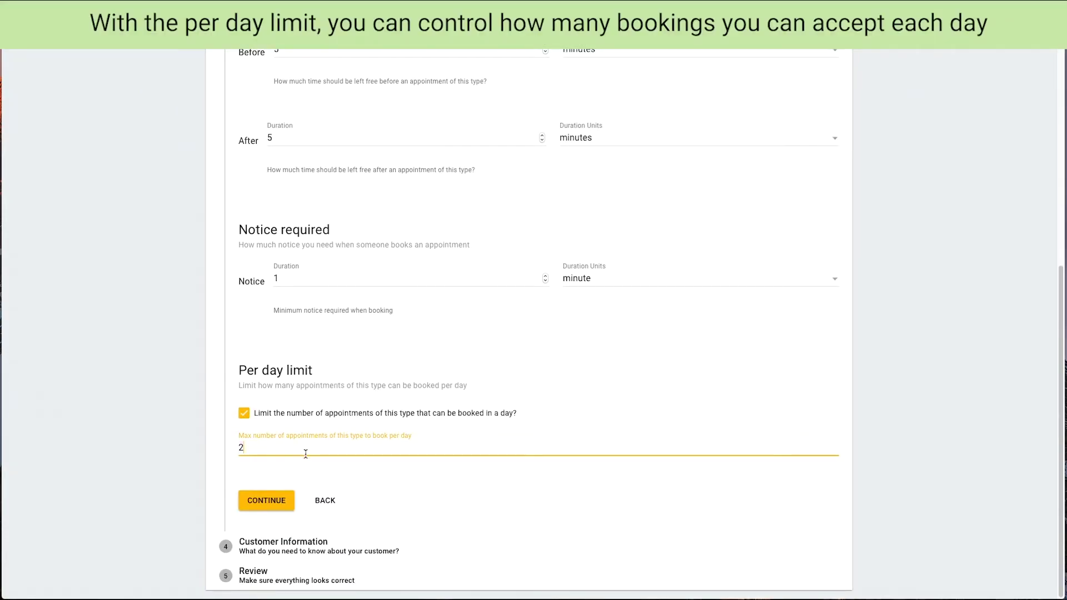
left_click(332, 463)
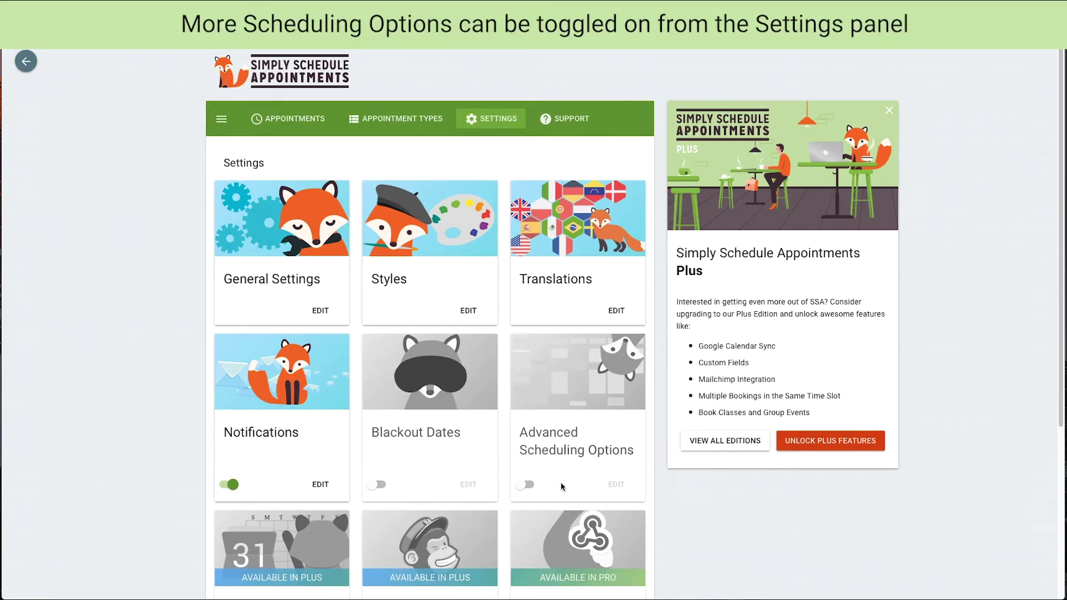
- Enable Advanced Scheduling Options in Settings and confirm
left_click(523, 468)
left_click(620, 350)
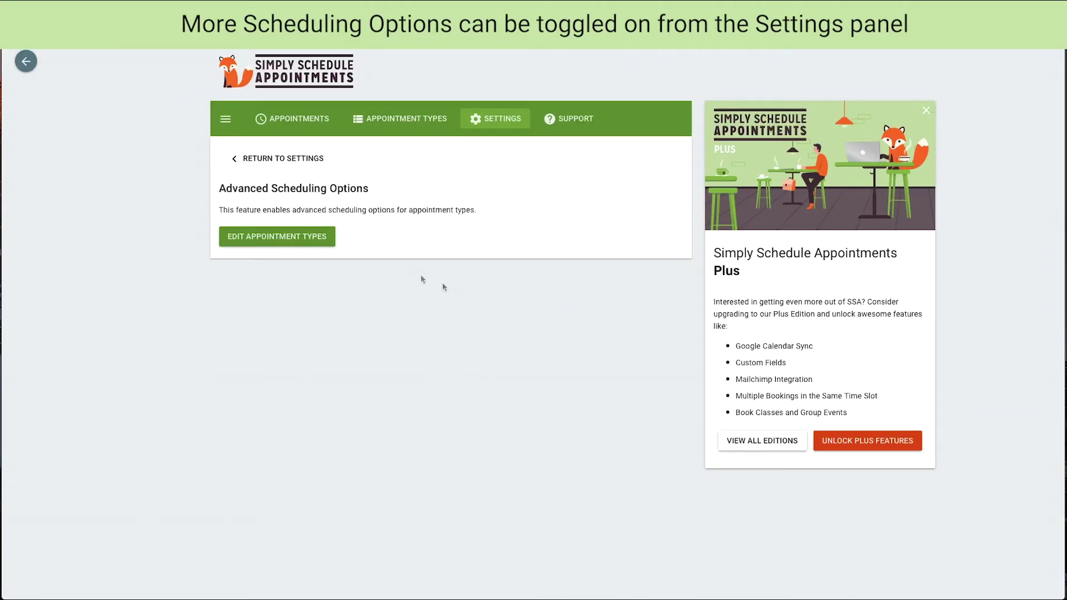
left_click(300, 161)
- Edit the Consultation Phone Call with Foxy type and expand its availability settings
left_click(397, 118)
left_click(381, 172)
scroll(411, 197, "down", 3)
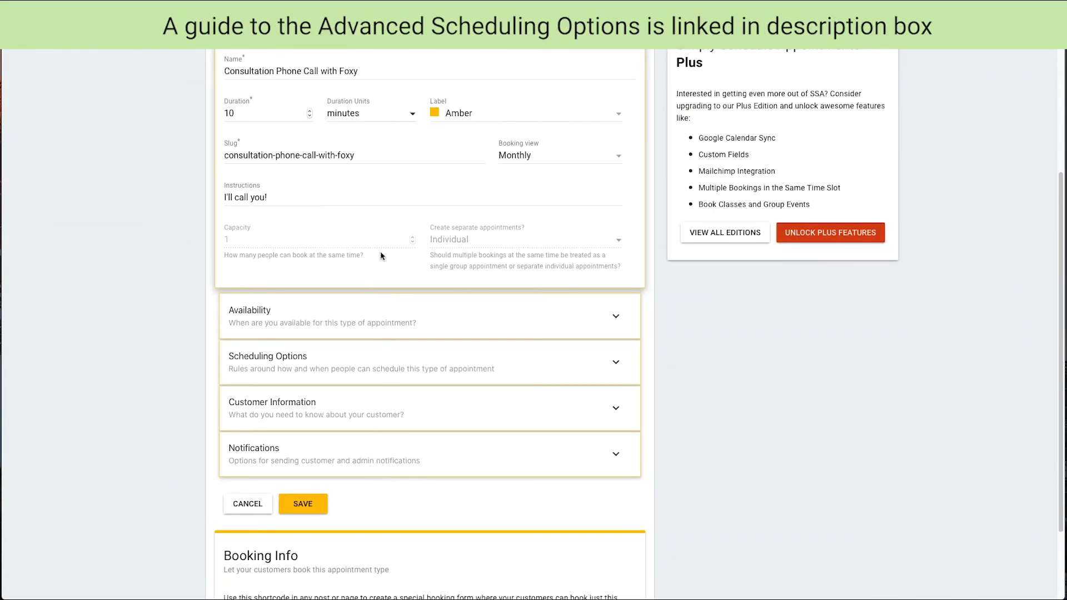
left_click(371, 301)
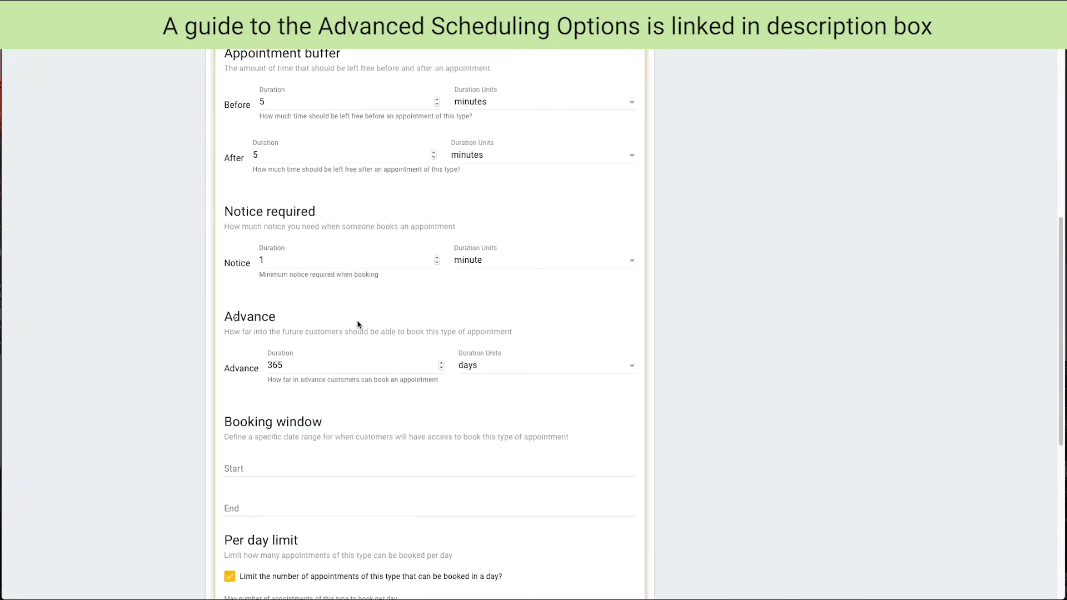
scroll(281, 325, "down", 2)
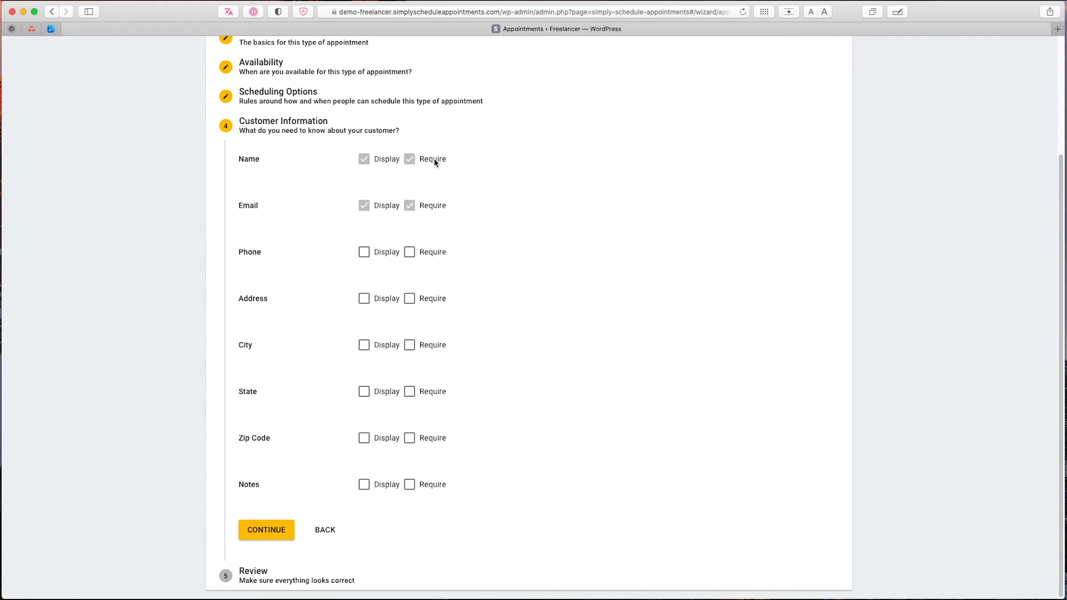
- Require Phone, show Notes, and add an 'Alternate Phone Number' phone field with phone icon
left_click(410, 252)
left_click(364, 485)
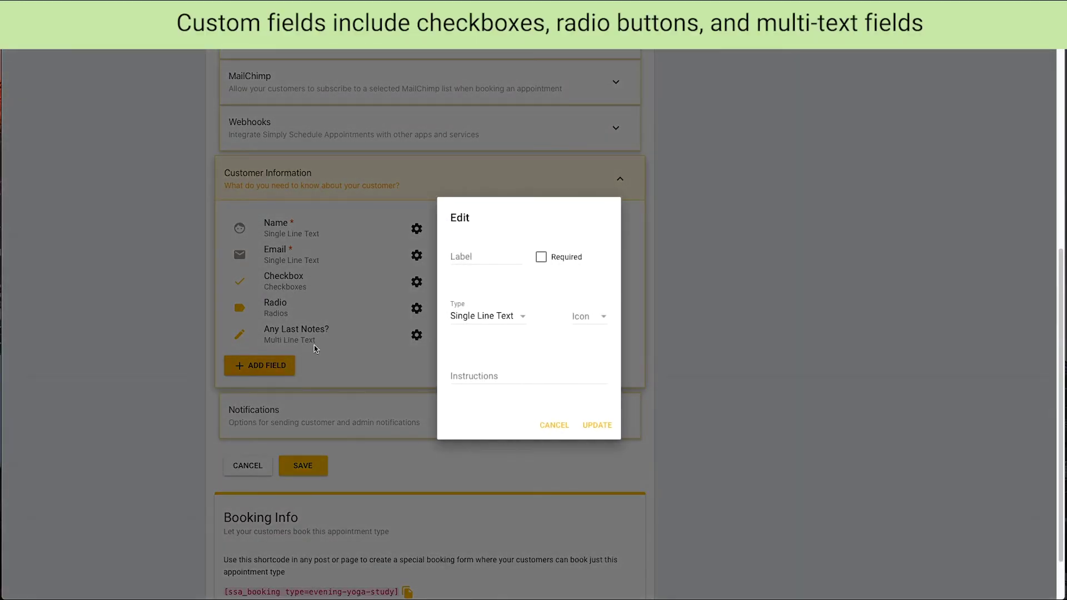
left_click(483, 248)
type("Alternate P")
type("hone Number")
left_click(508, 315)
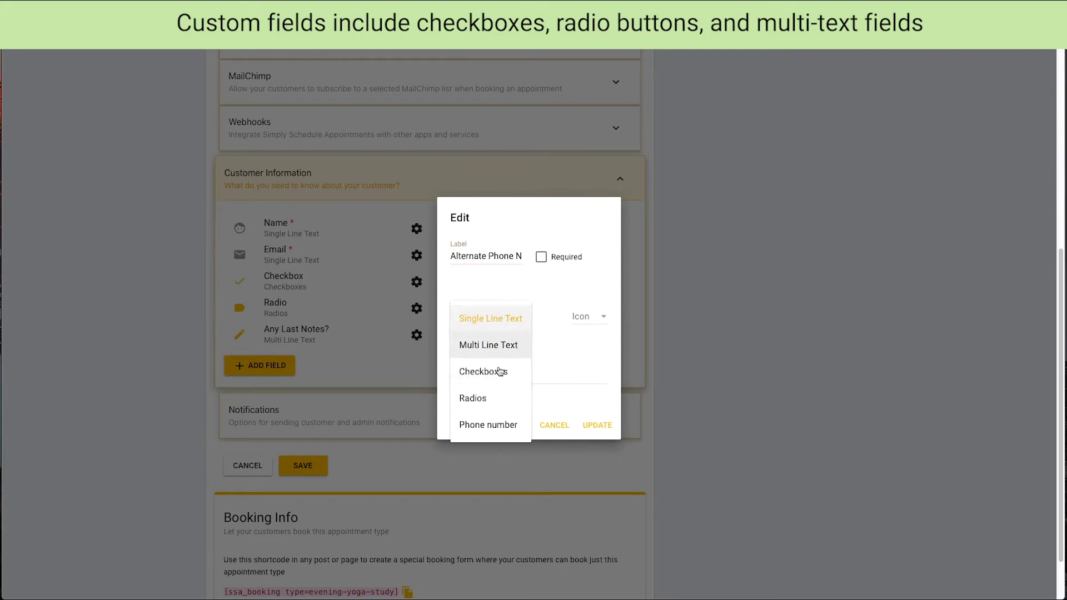
left_click(484, 425)
left_click(587, 315)
scroll(593, 366, "up", 2)
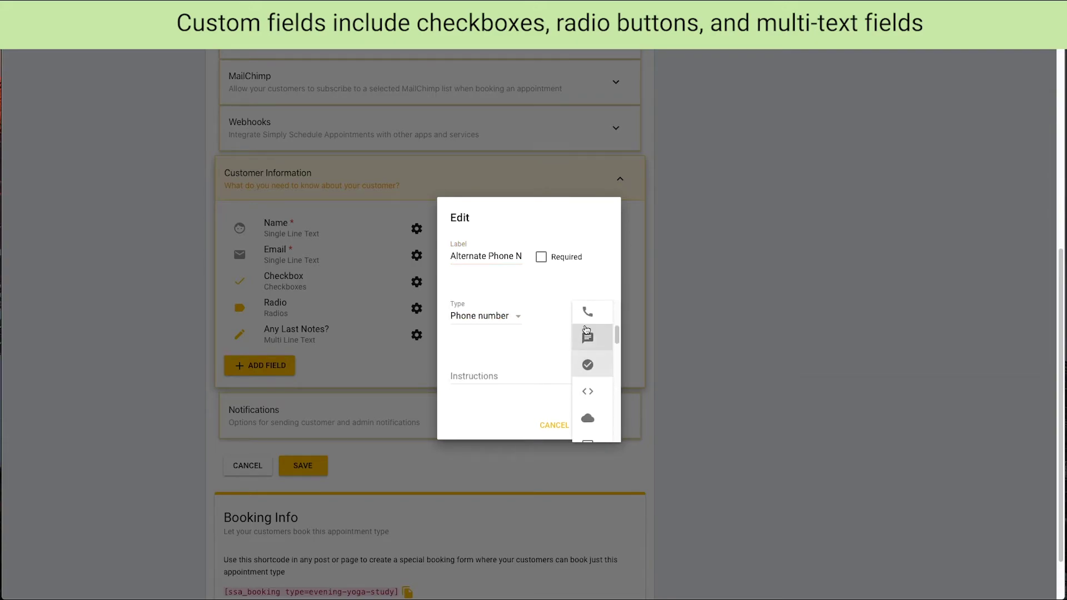
left_click(584, 312)
left_click(595, 424)
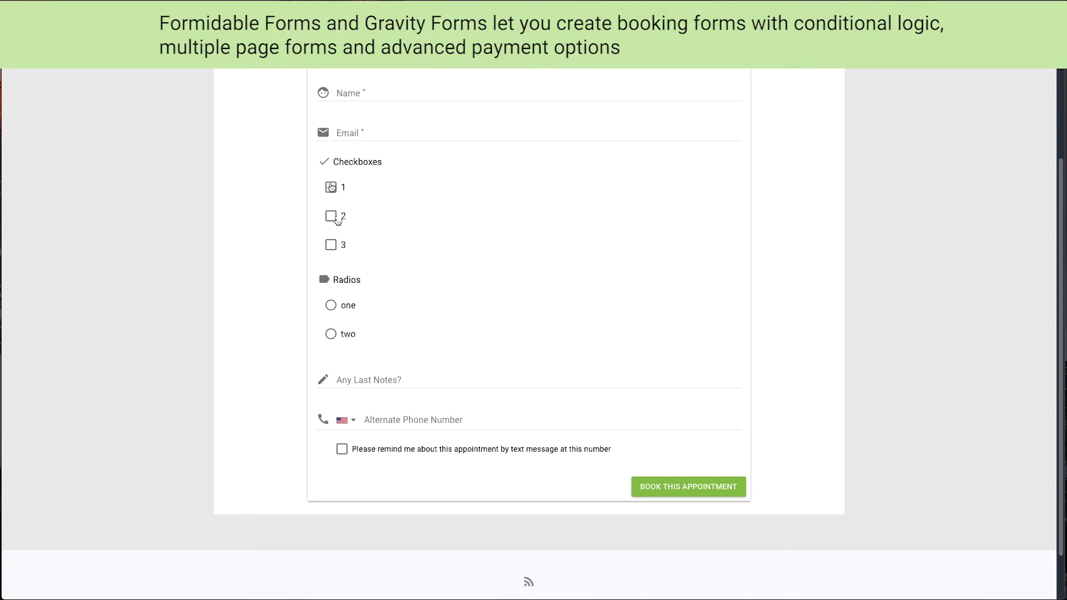
- Try the booking form: tick options, write and clear 'Any Last Notes?', test Alternate Phone Number
left_click(331, 186)
left_click(331, 244)
left_click(331, 305)
left_click(386, 381)
type("s")
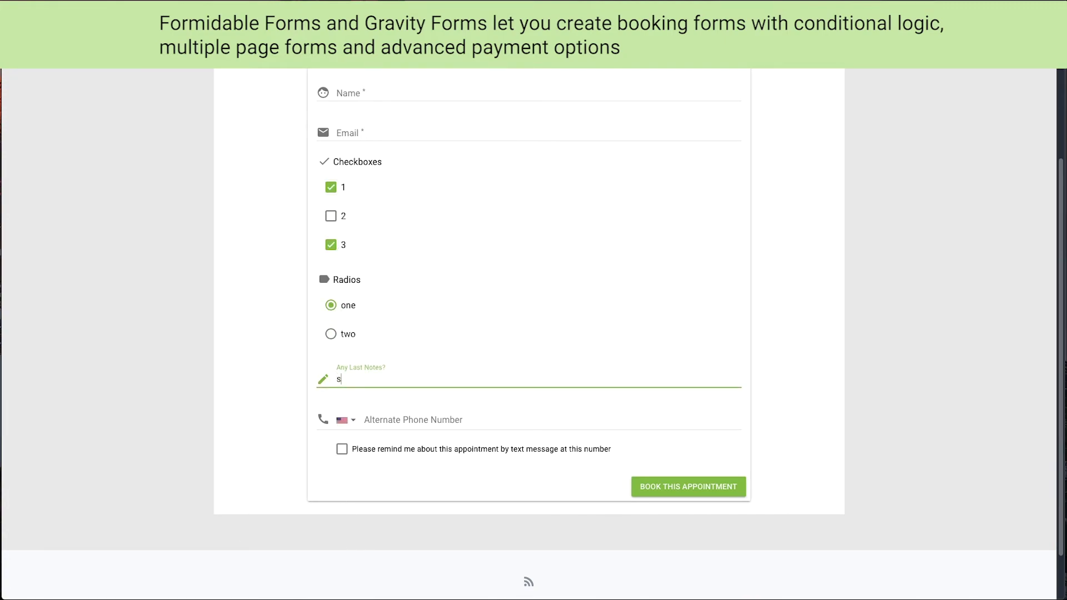
key("Return")
key("Return")
key("BackSpace")
key("BackSpace")
key("BackSpace")
left_click(454, 425)
scroll(446, 424, "up", 1)
scroll(448, 429, "down", 1)
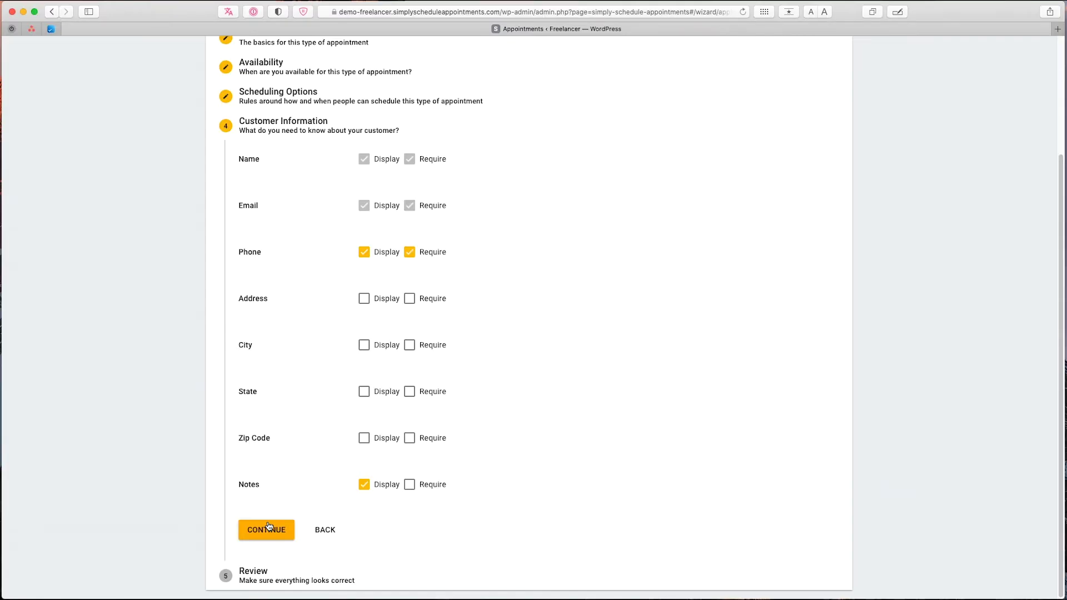
- Confirm the customer information fields and advance to the appointment type review summary
left_click(266, 523)
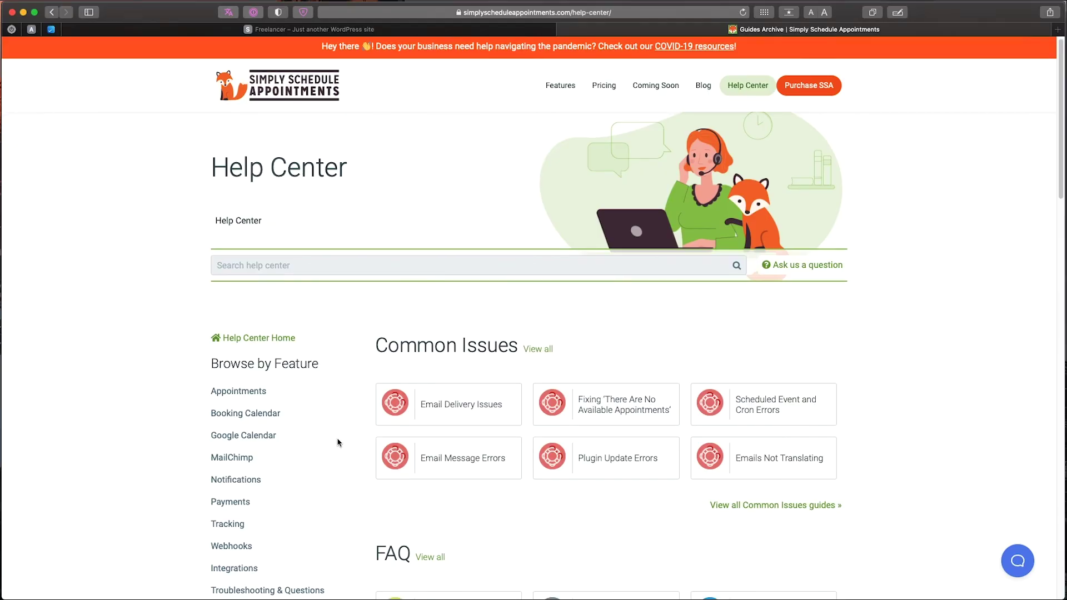
scroll(336, 439, "down", 2)
scroll(333, 434, "down", 2)
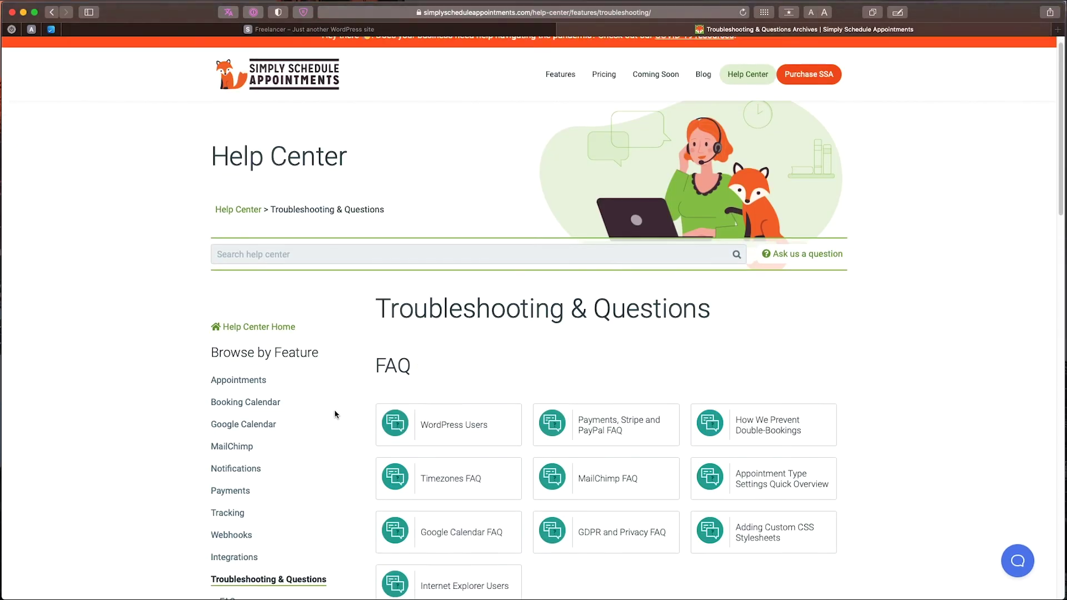
scroll(333, 409, "down", 5)
- Browse to the Booking Calendar guides in the Help Center
left_click(271, 182)
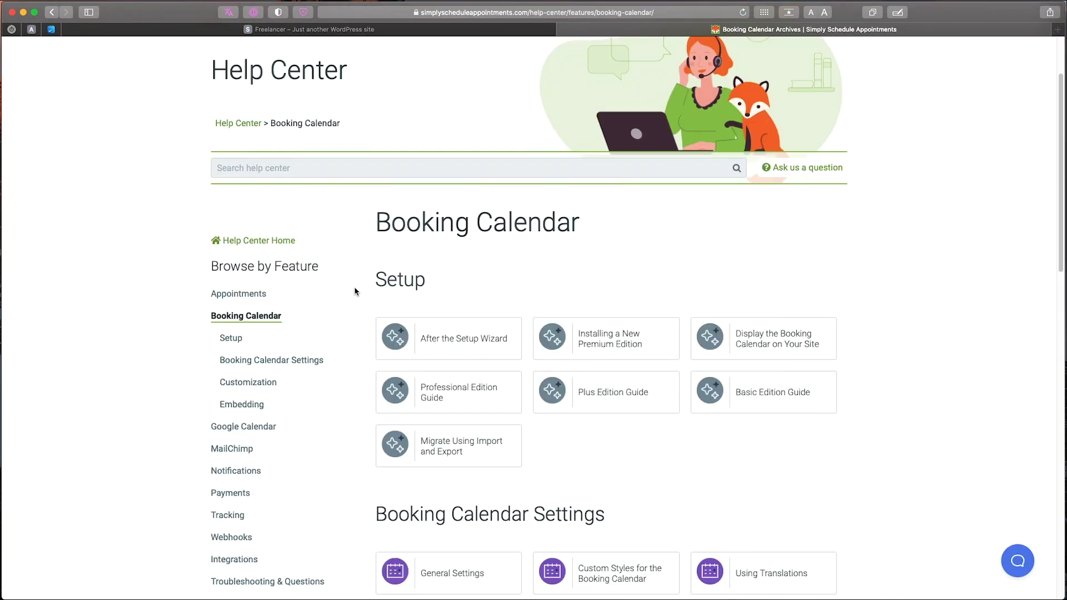